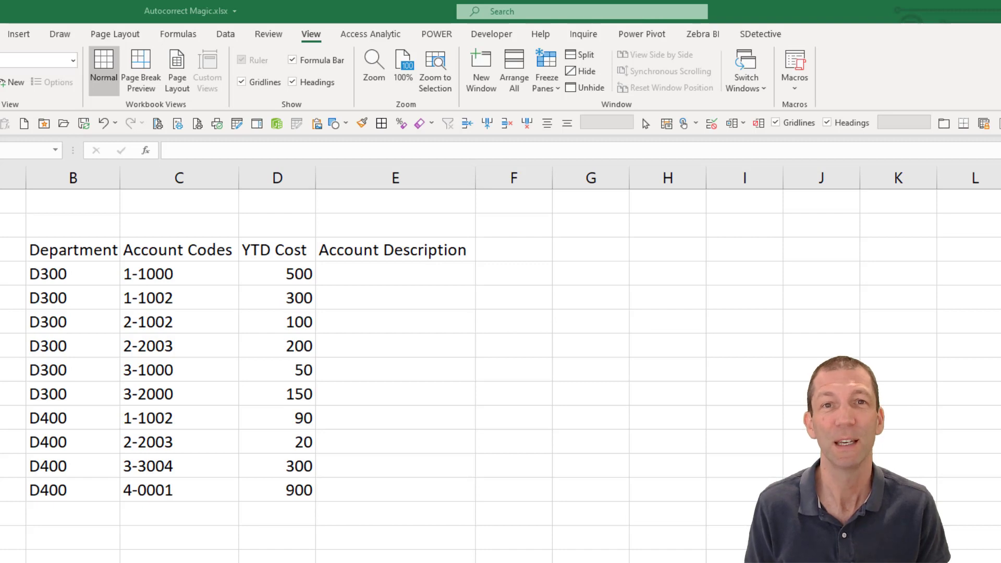
Step: Select the account data range and check the Account Codes and empty Account Description cells
click(185, 281)
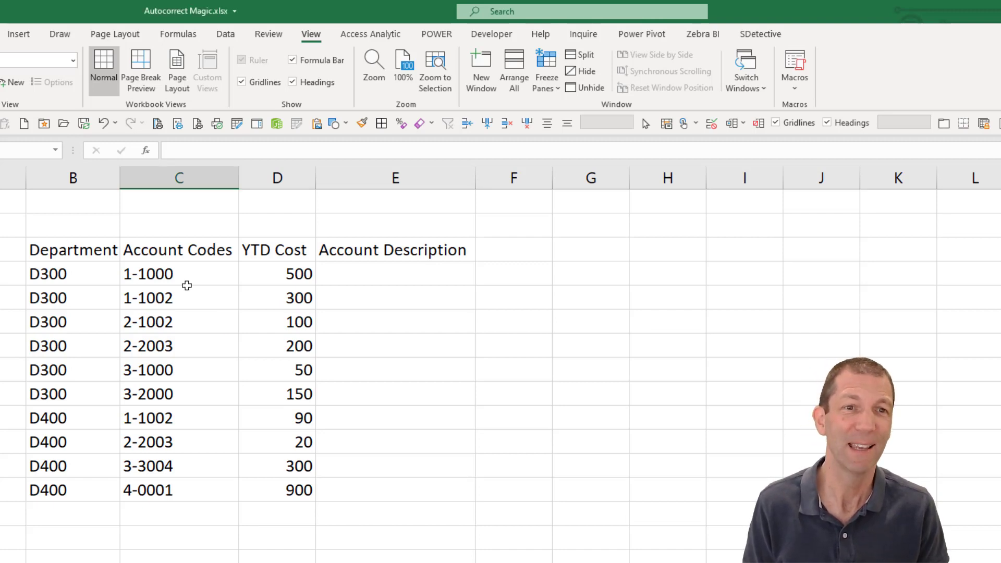
click(85, 252)
drag(135, 269, 264, 488)
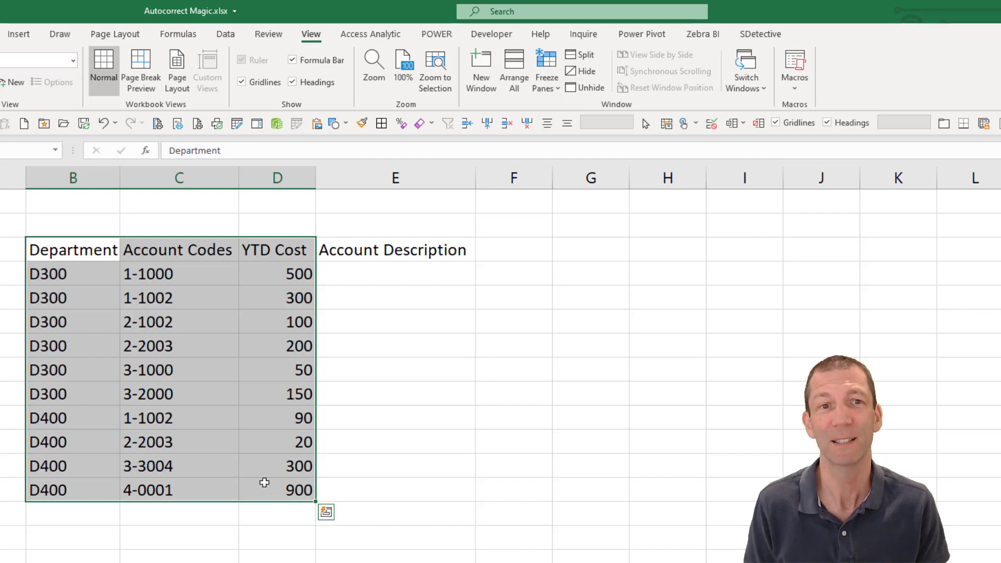
click(379, 269)
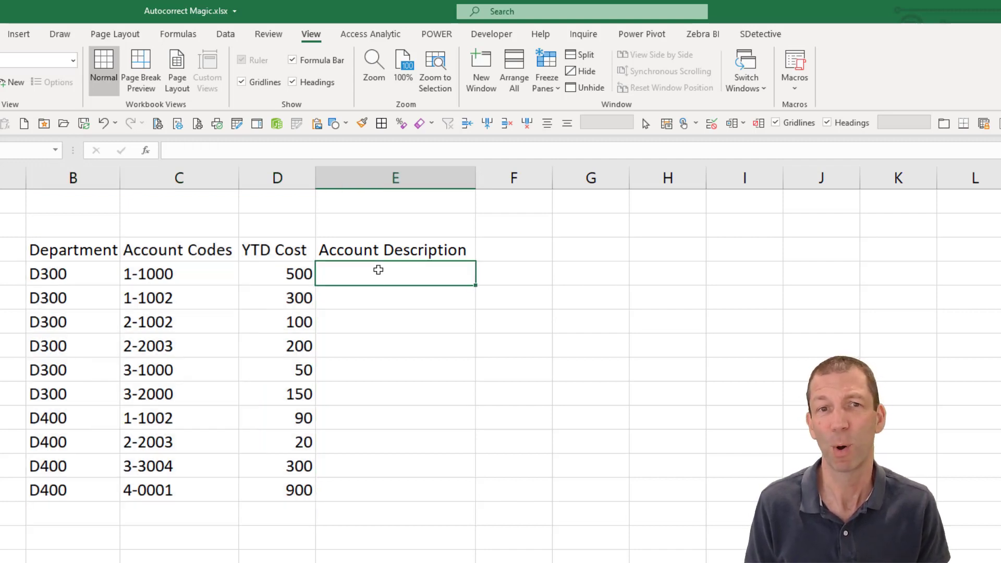
drag(379, 269, 350, 485)
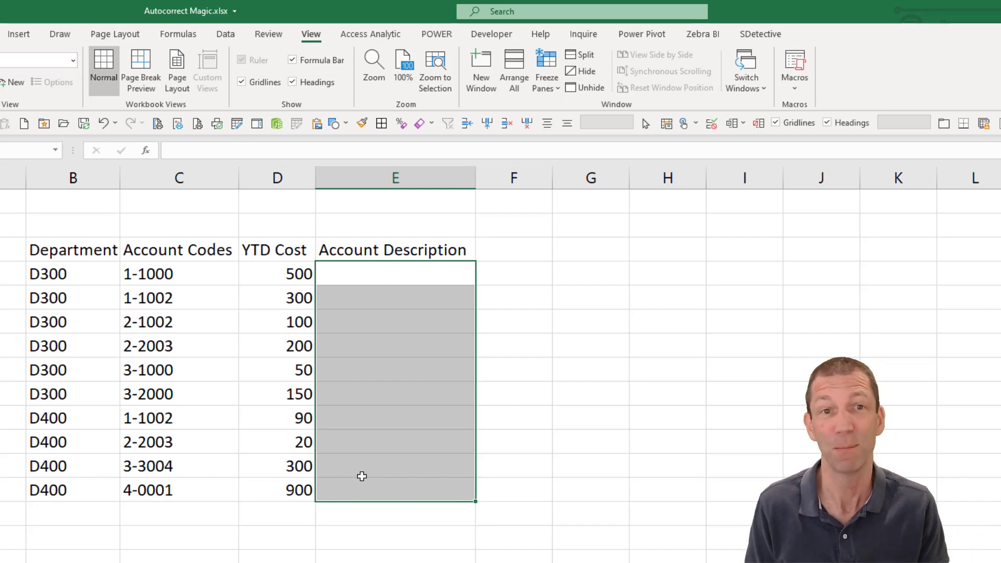
drag(162, 268, 177, 475)
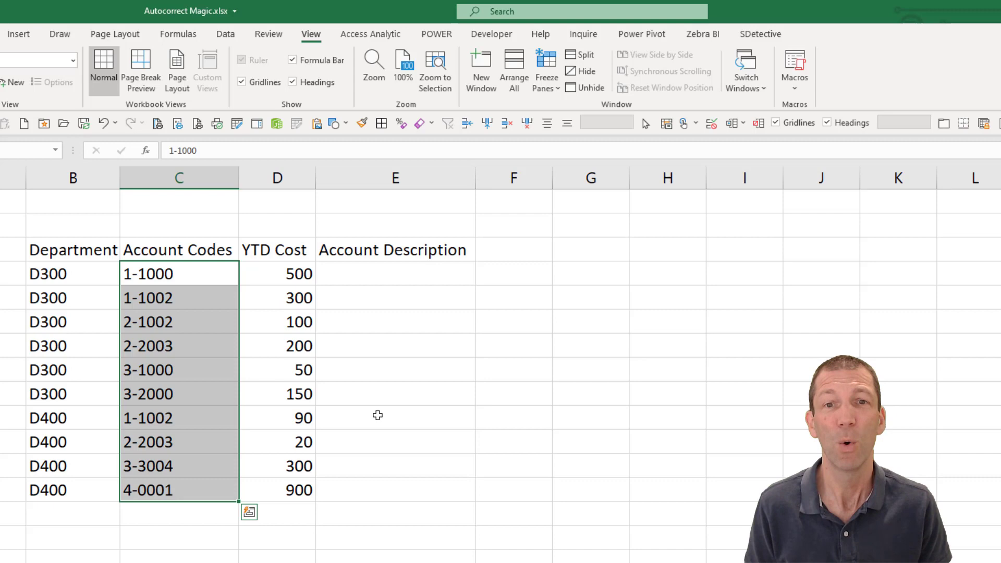
key(Escape)
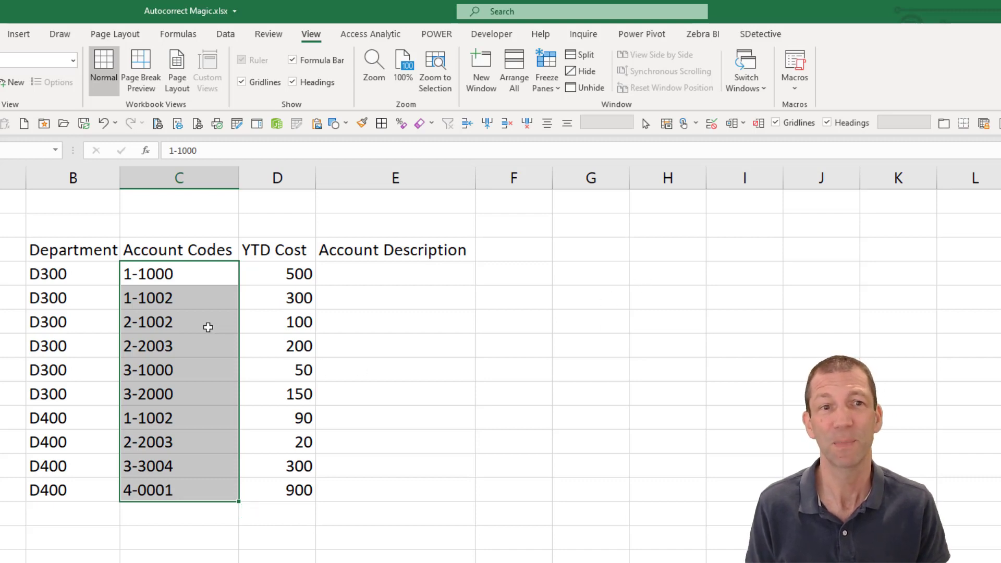
drag(171, 272, 175, 487)
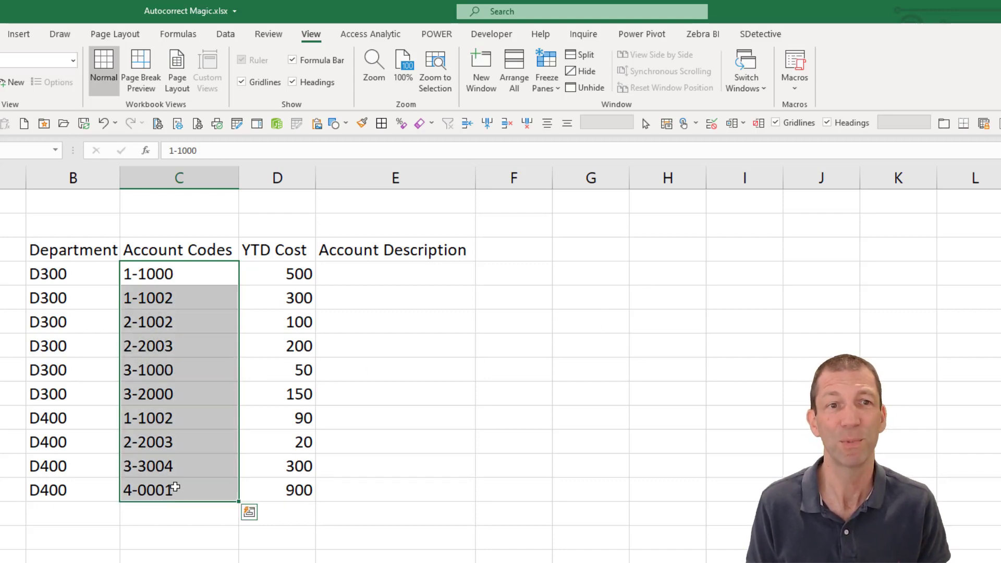
click(183, 347)
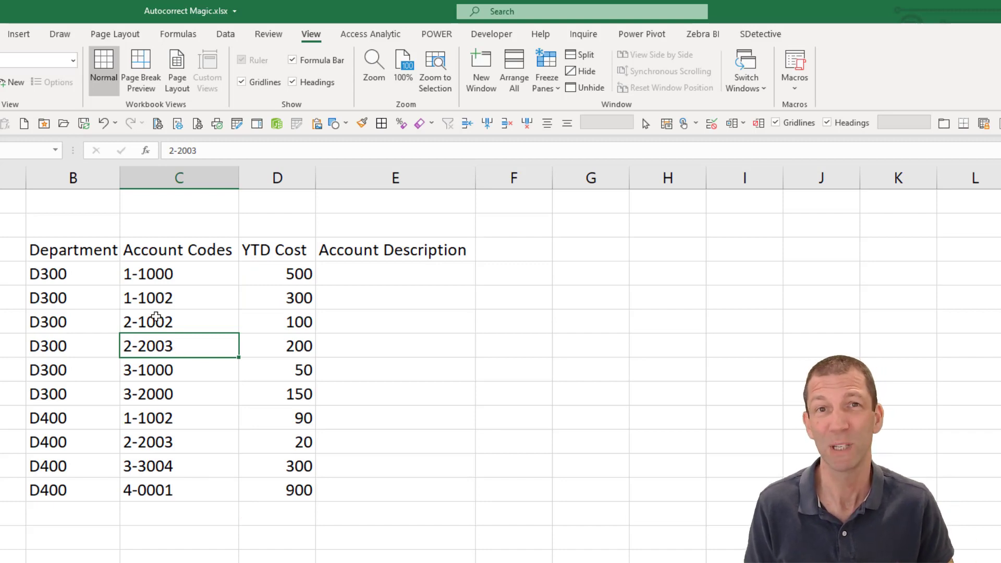
Step: Convert the Department, Account Codes, YTD Cost and Account Description range into a table with headers
key(ctrl+t)
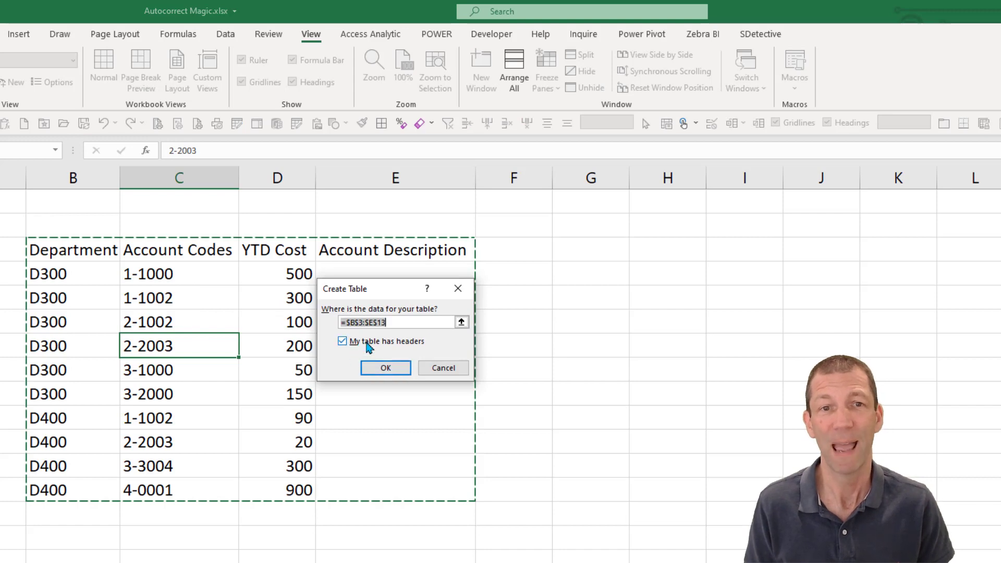
click(392, 367)
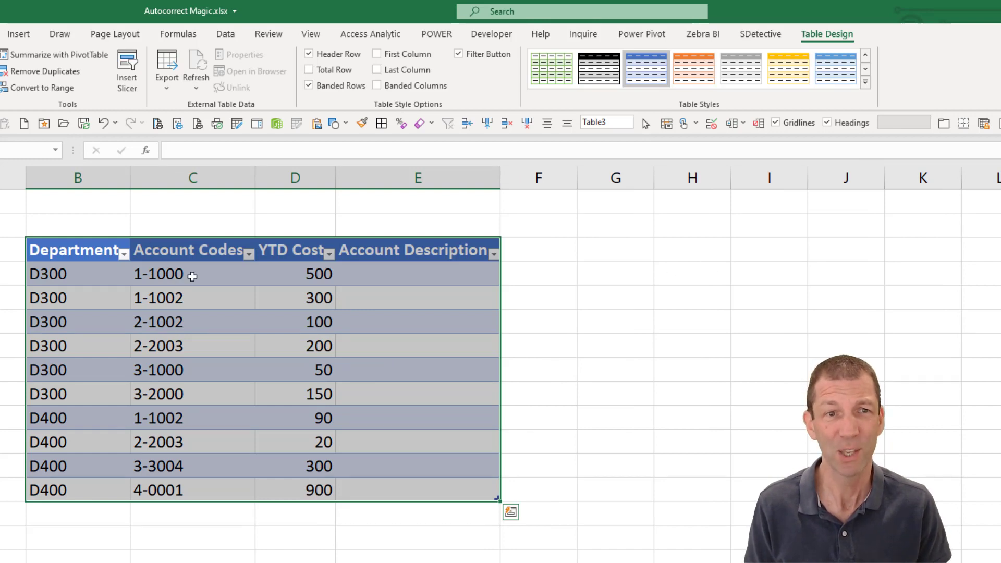
drag(193, 273, 180, 490)
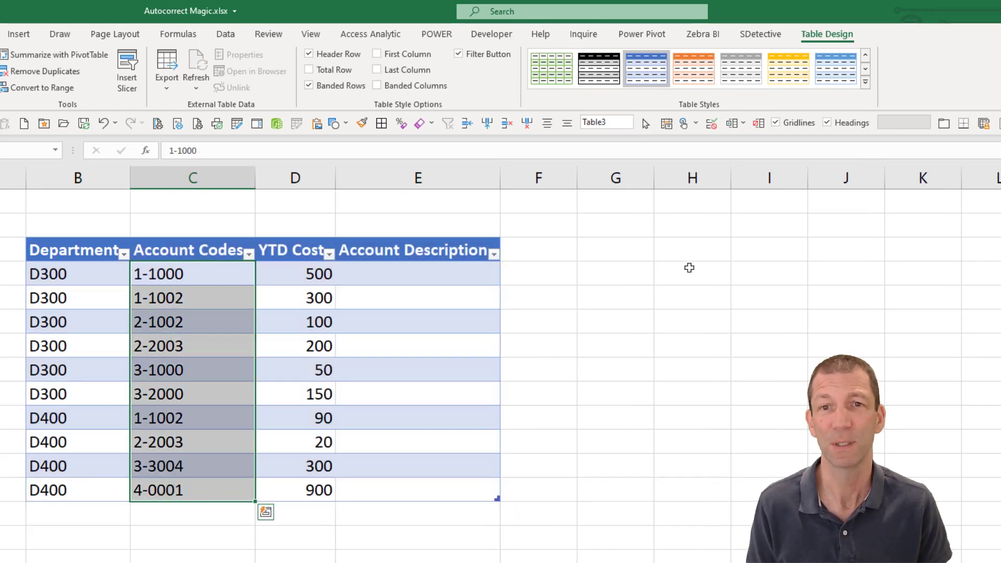
click(692, 253)
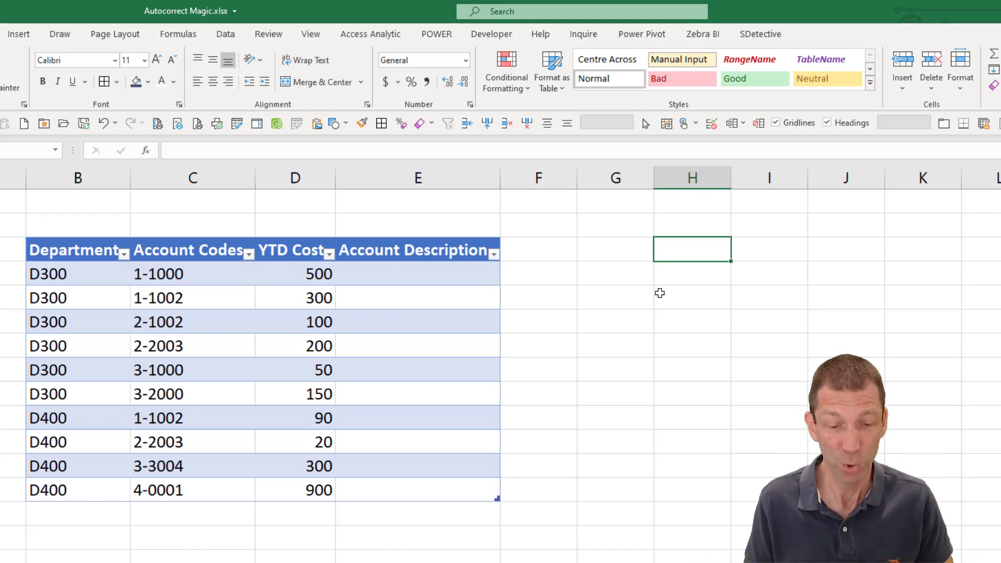
Step: Expand uuu into =SORT(UNIQUE()) on the table's Account Codes column, spilling eight sorted codes into column H
text(uuu)
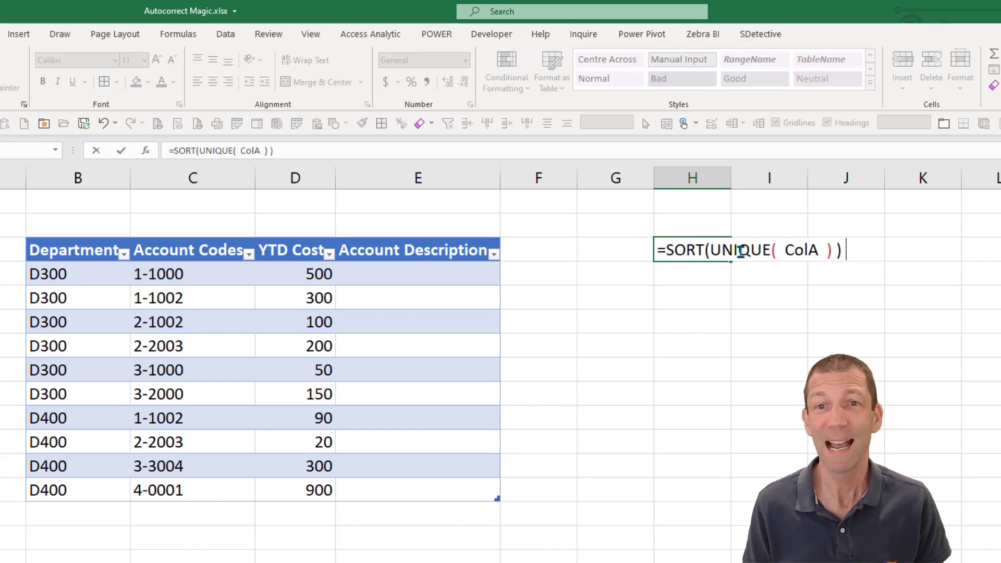
double_click(803, 250)
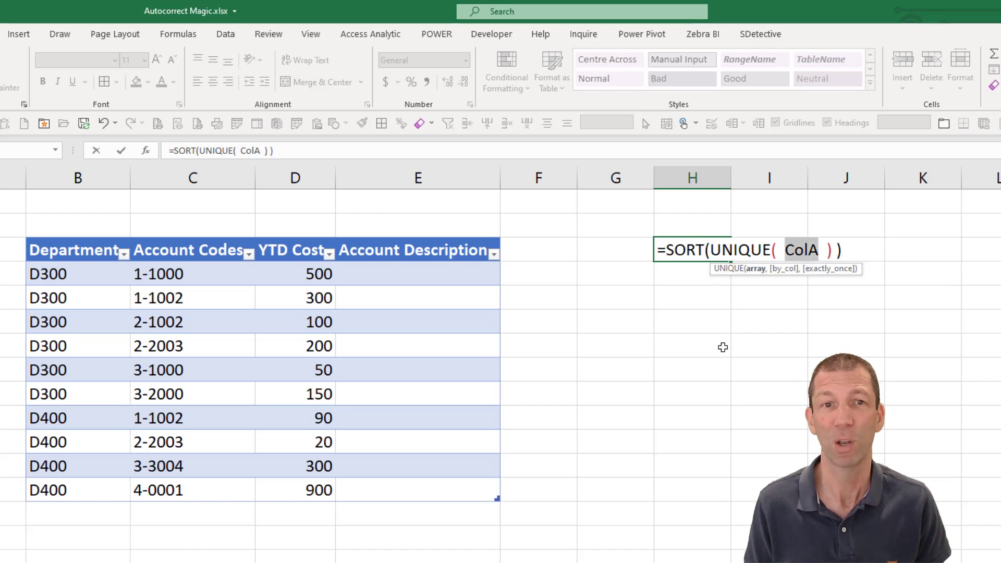
click(196, 239)
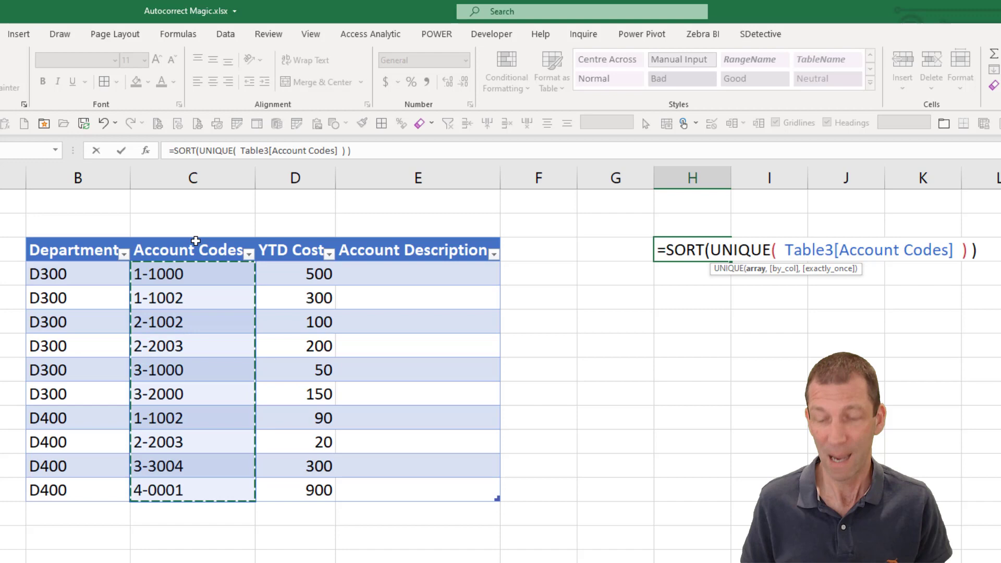
key(Return)
key(Up)
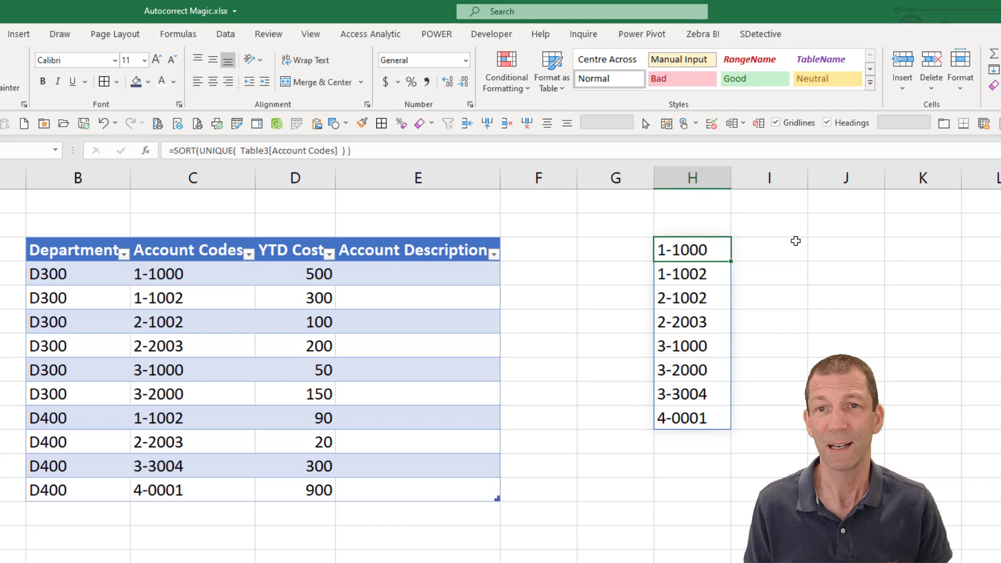
Step: Preview the uuu formula expansion in column J, cancel it, and go to the File backstage
click(808, 243)
text(uu)
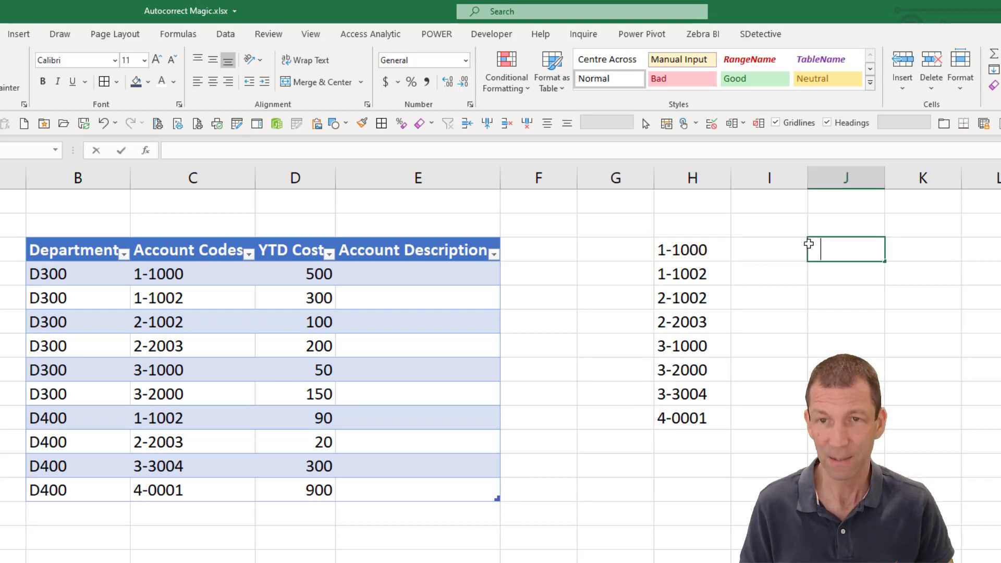
text(u)
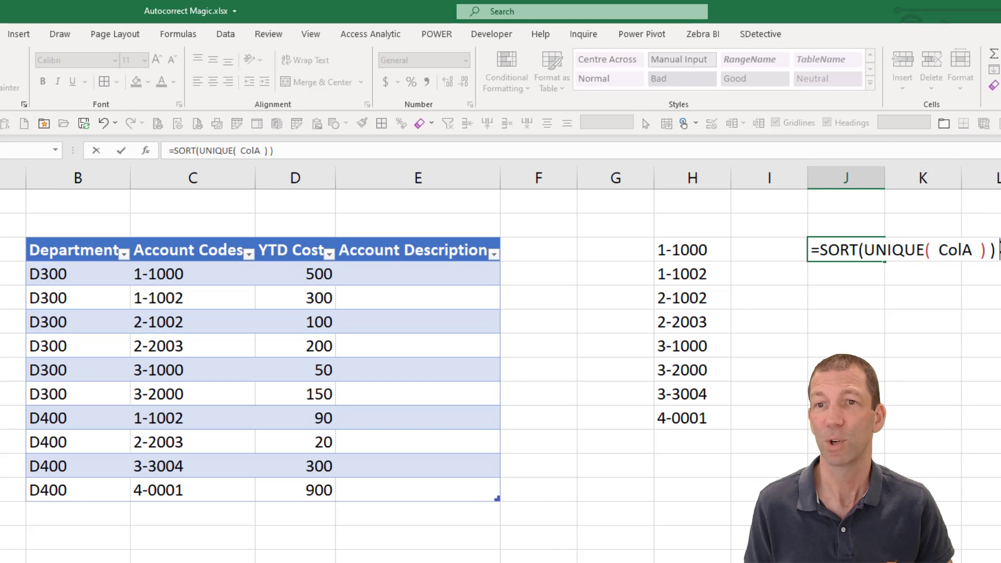
drag(998, 251, 799, 251)
key(ctrl+c)
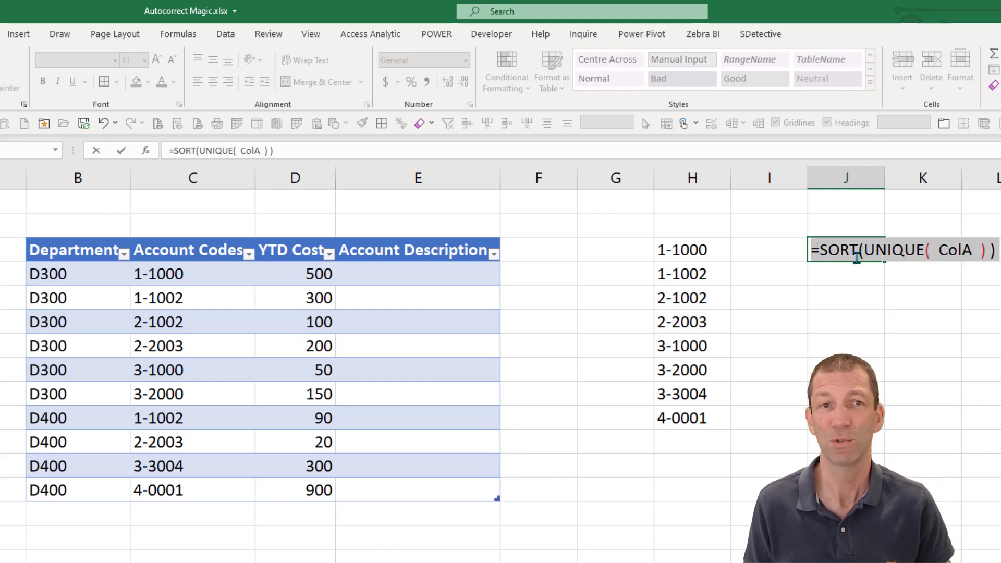
key(Escape)
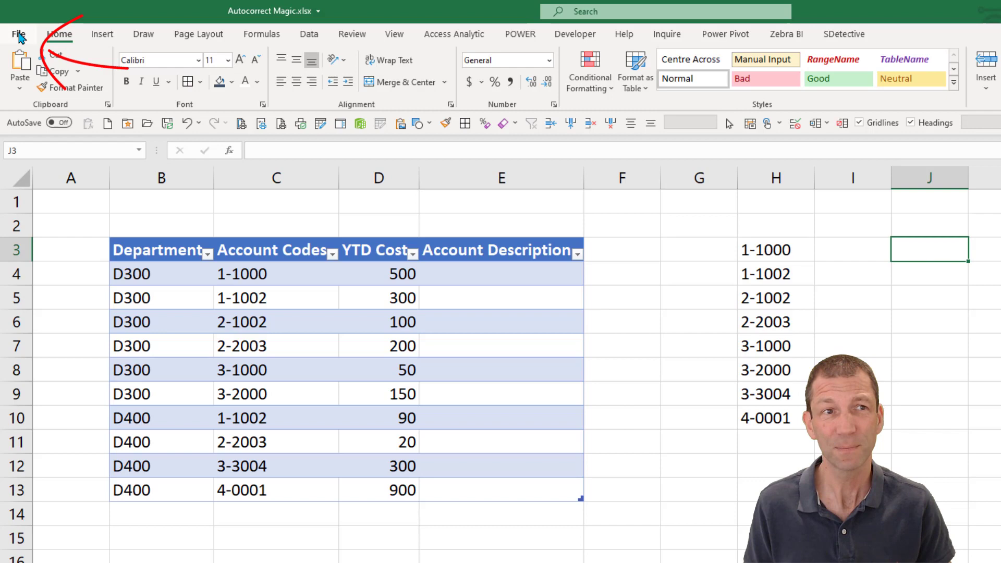
click(19, 35)
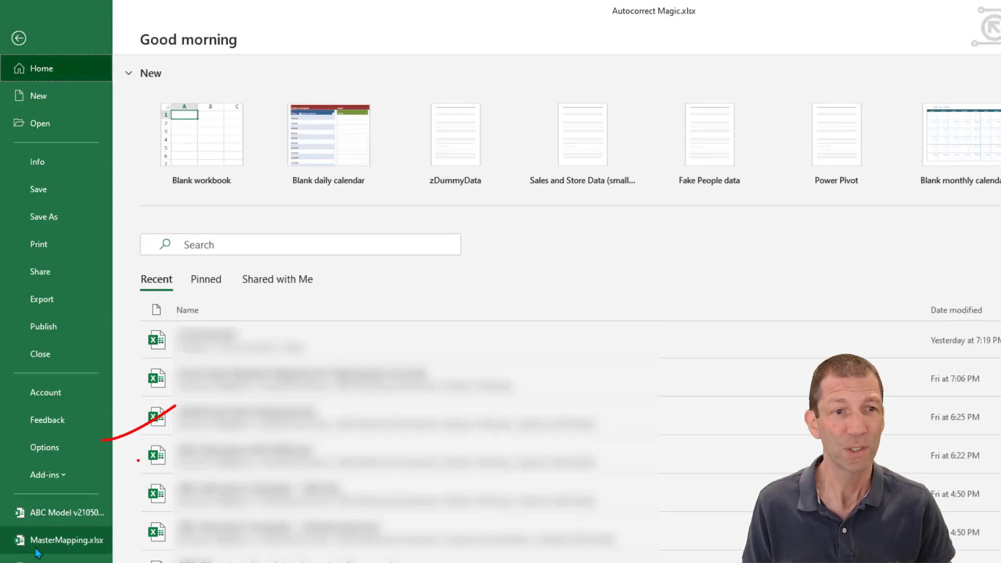
Step: Review the uuu AutoCorrect entry for the SORT(UNIQUE) formula in Proofing options, then cancel without changes
click(48, 457)
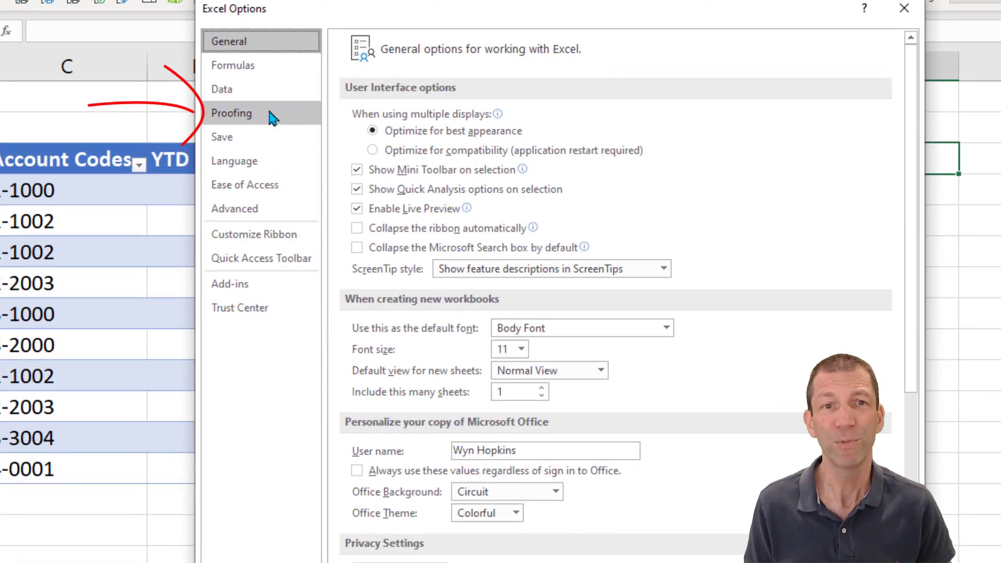
click(269, 112)
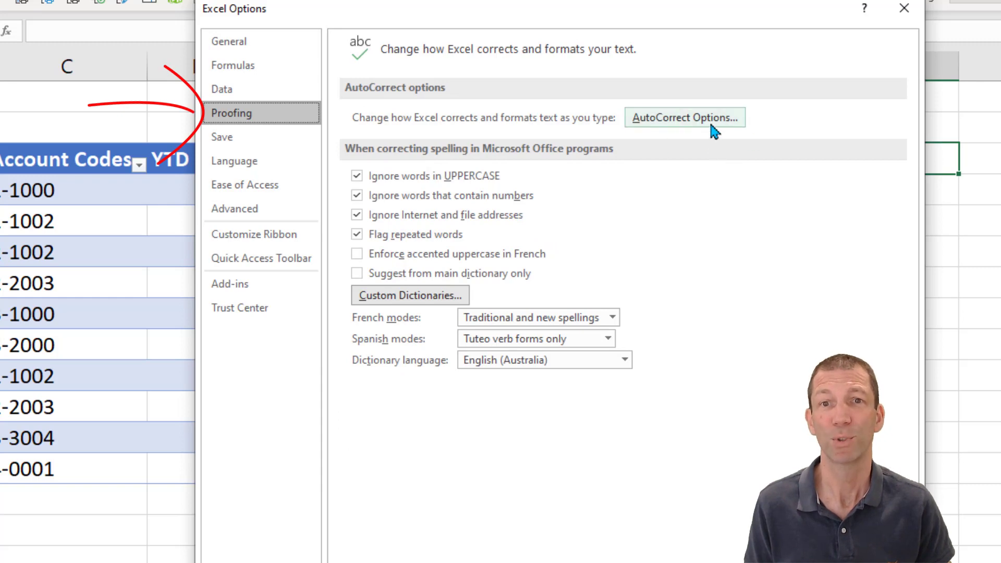
click(695, 123)
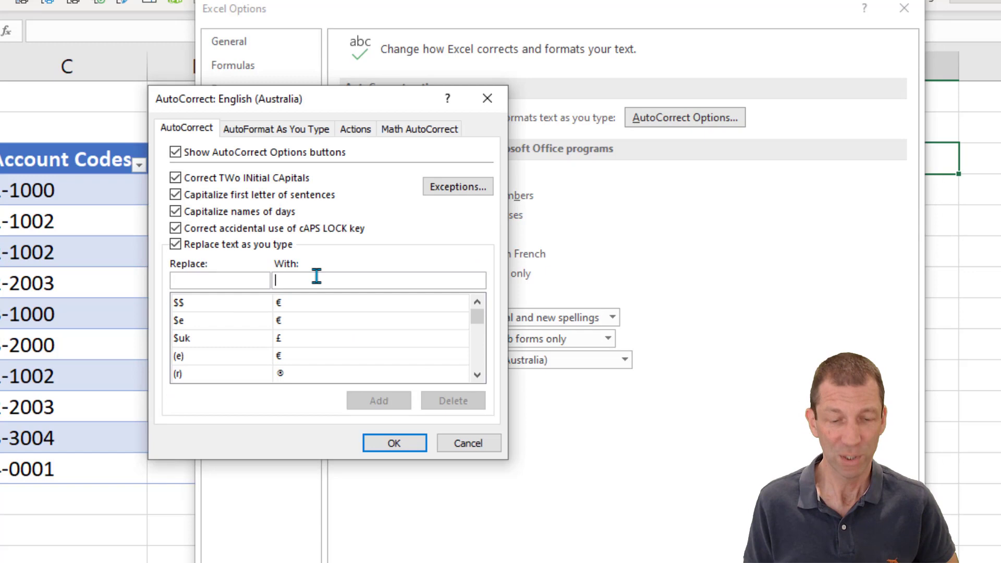
click(316, 280)
key(ctrl+v)
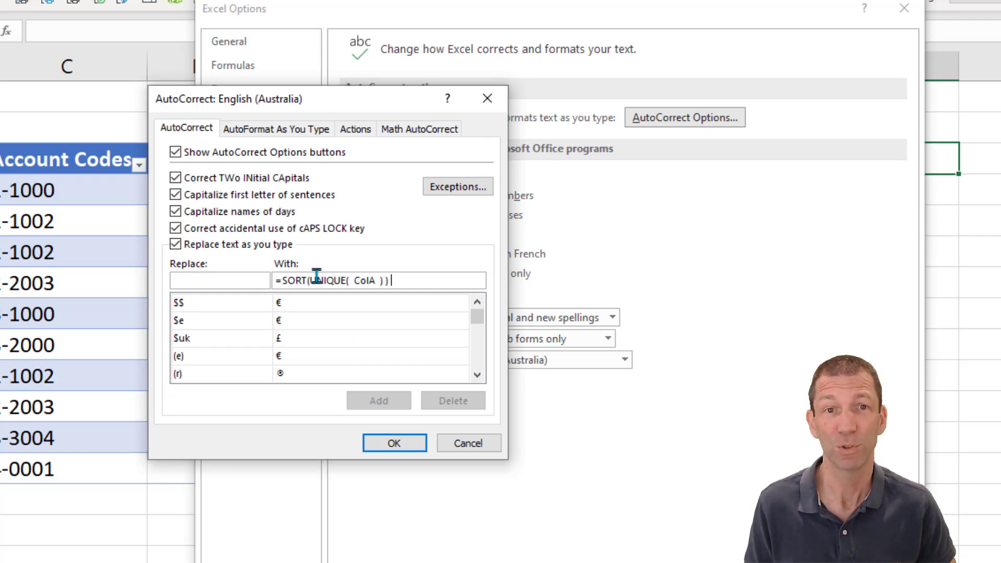
click(204, 282)
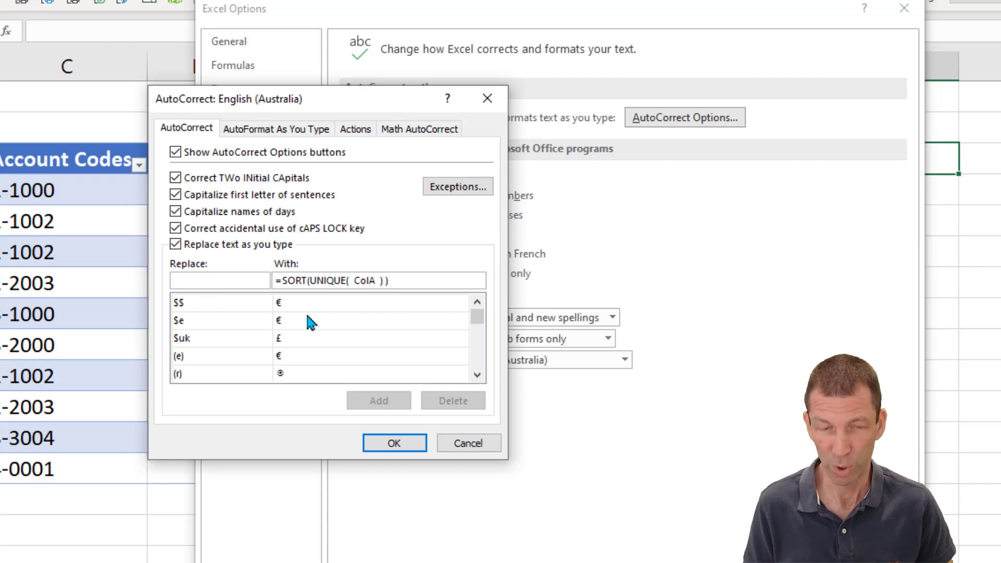
text(uuu)
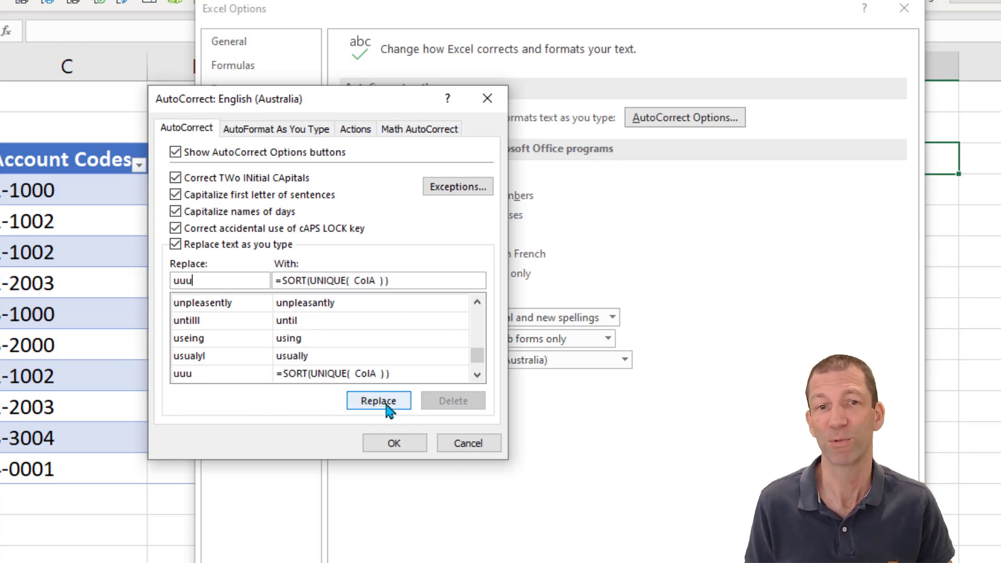
click(477, 447)
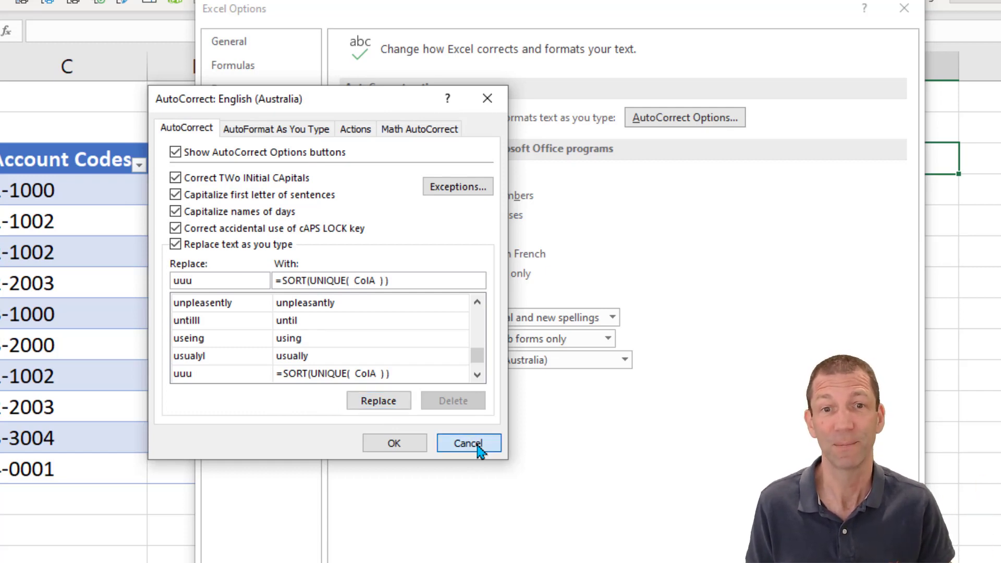
click(477, 446)
Step: Convert the unique codes in H5:H12 to static values and move them to L4
key(Escape)
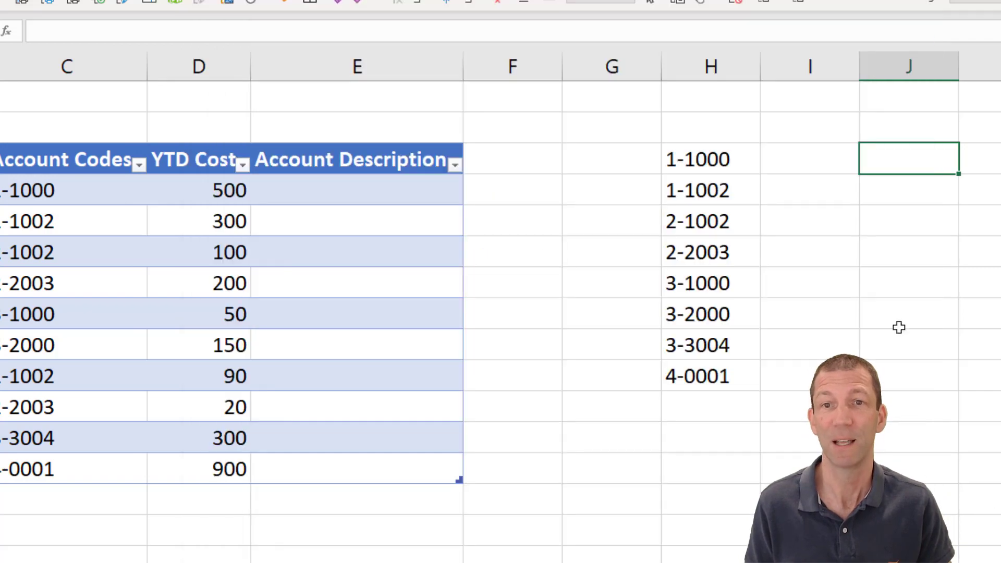
click(717, 159)
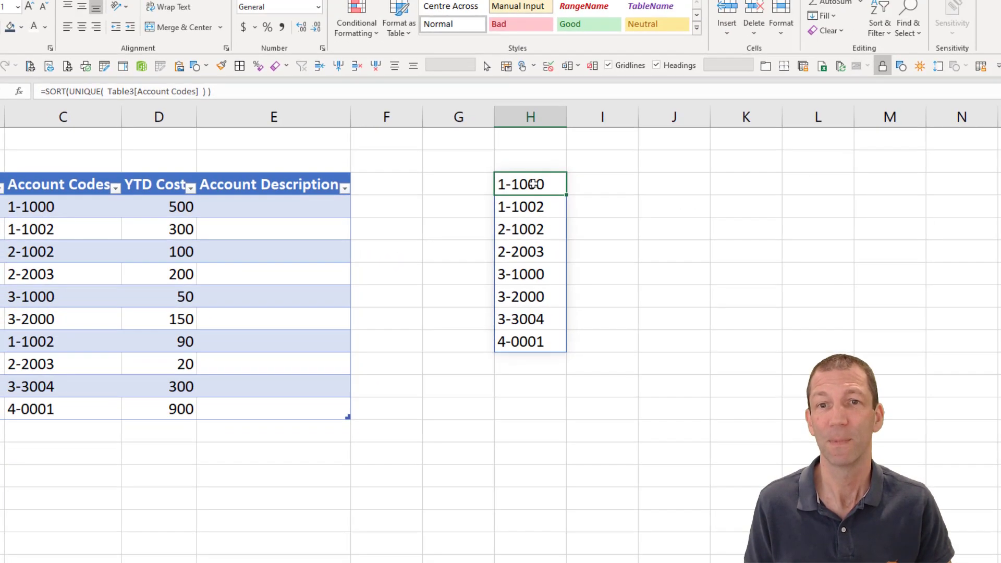
drag(714, 158, 698, 350)
drag(521, 321, 535, 339)
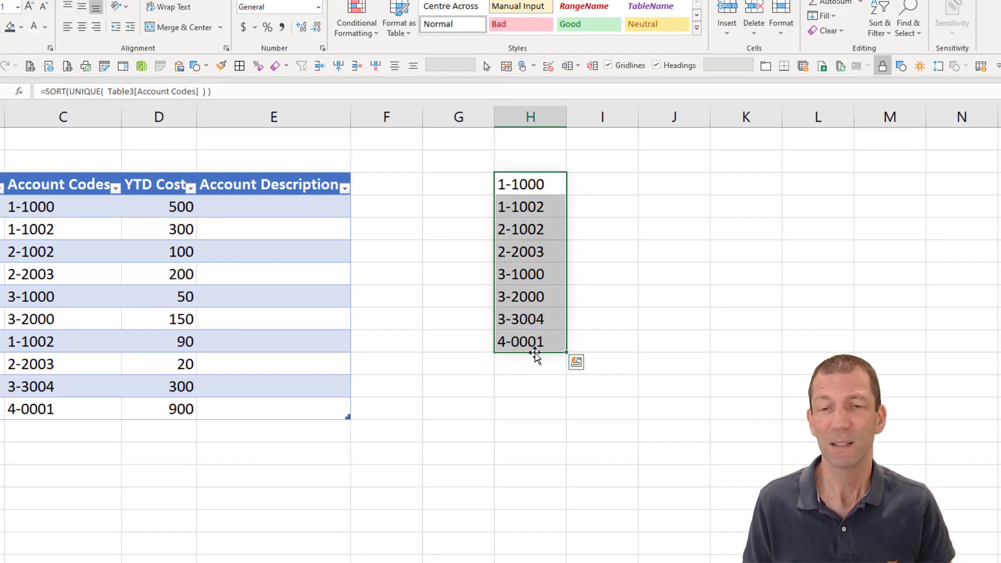
key(ctrl+c)
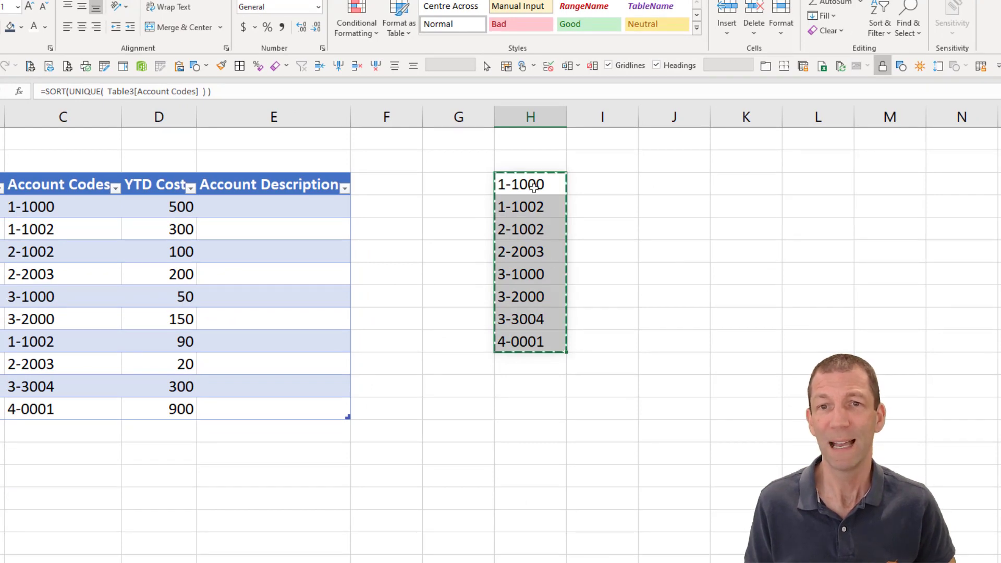
right_click(533, 186)
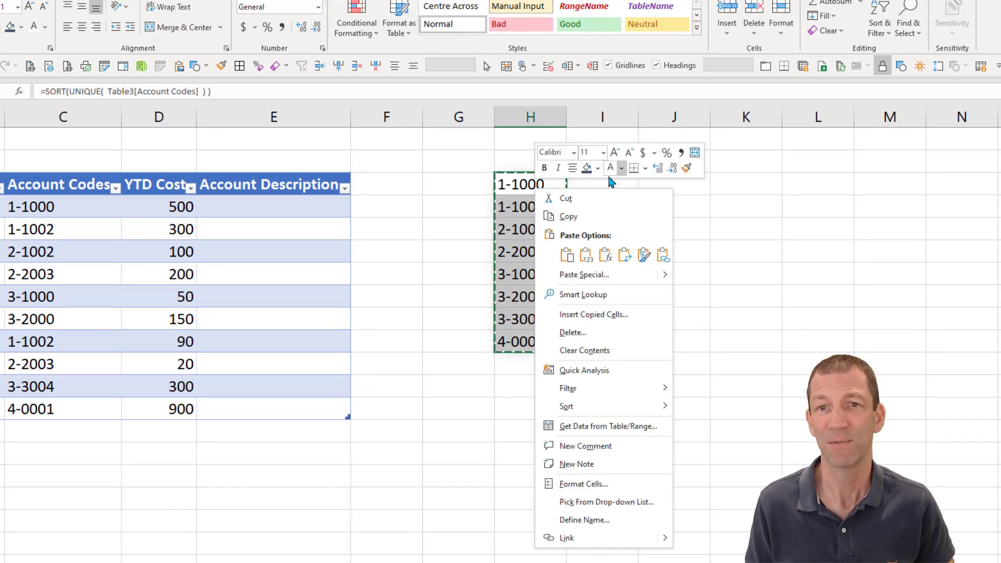
click(585, 255)
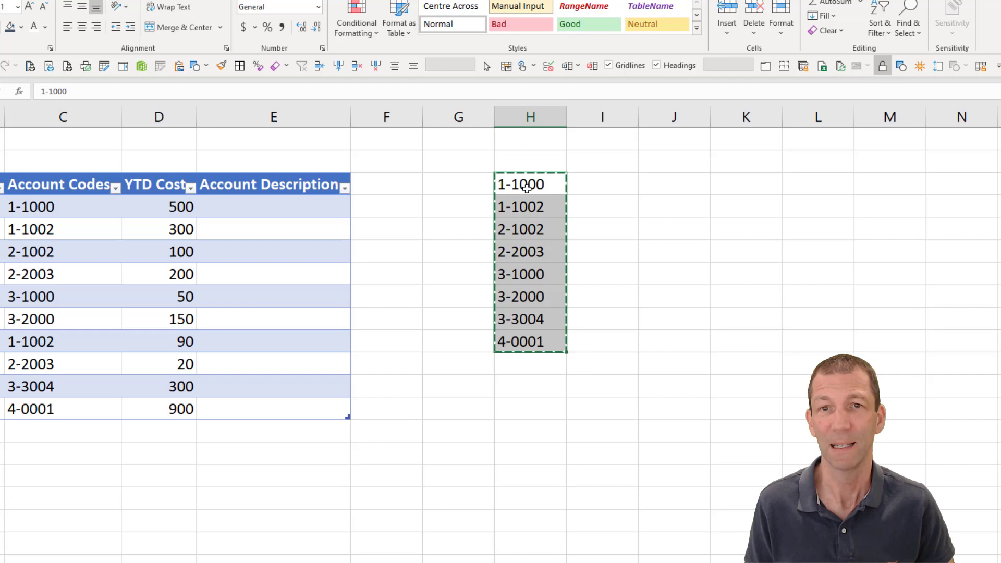
drag(542, 174, 797, 206)
Step: Add the headers 'Codes' in L3 and 'Descriptions' in M3
click(802, 180)
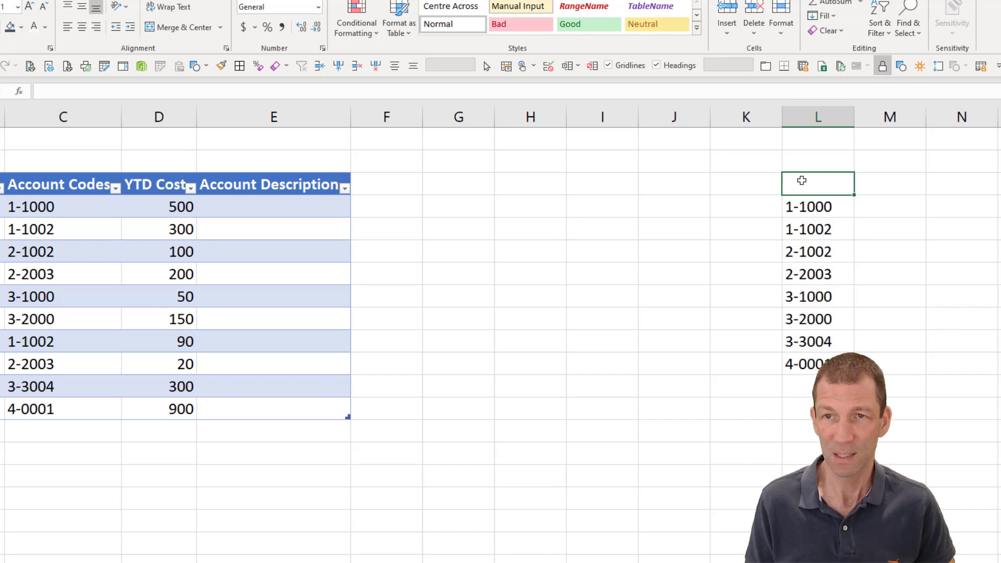
text(Codes)
key(Tab)
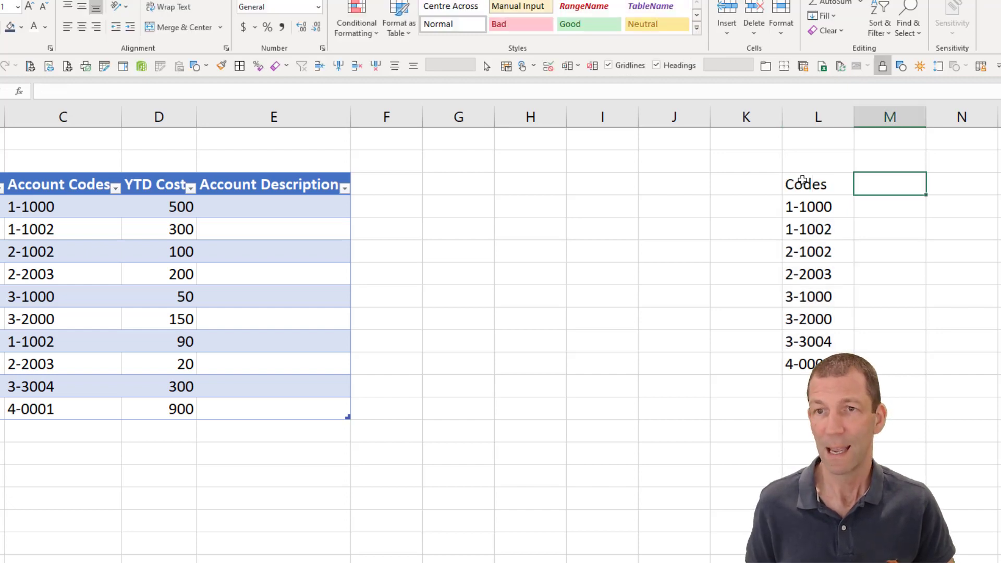
text(Desc)
text(r)
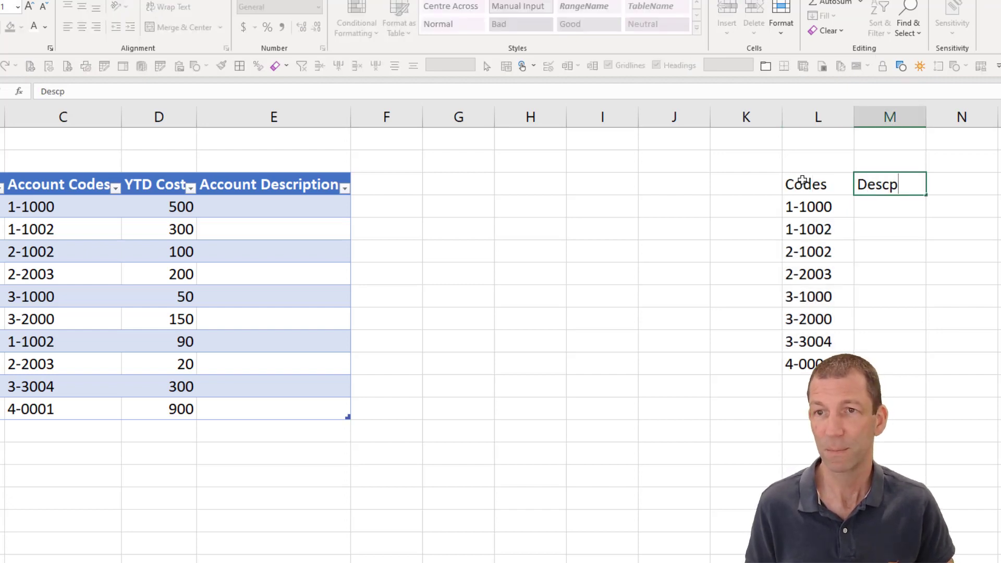
text(iptio)
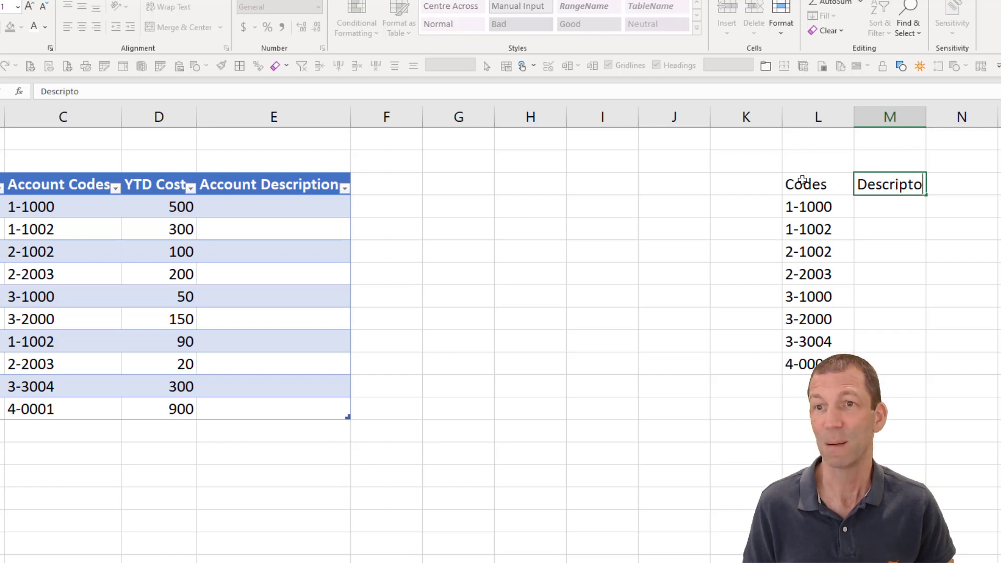
text(ns)
key(Return)
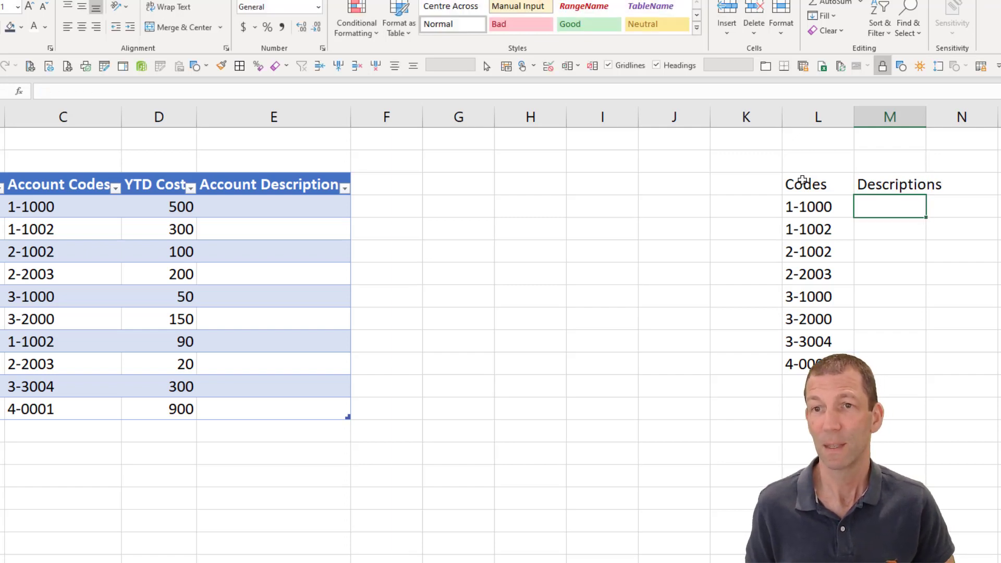
key(Left)
Step: Turn L3:M11 into a table with headers
key(ctrl+t)
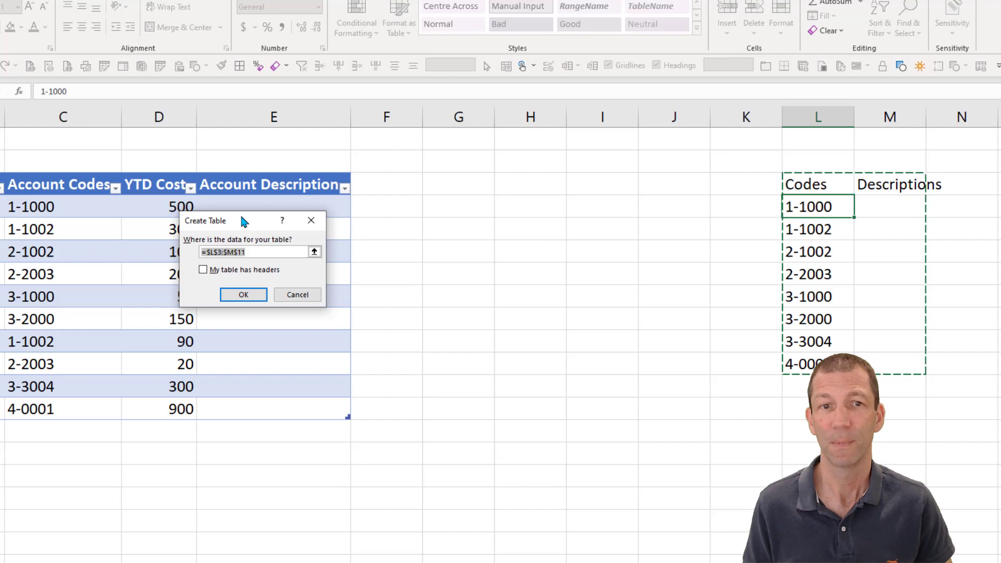
click(229, 269)
click(239, 293)
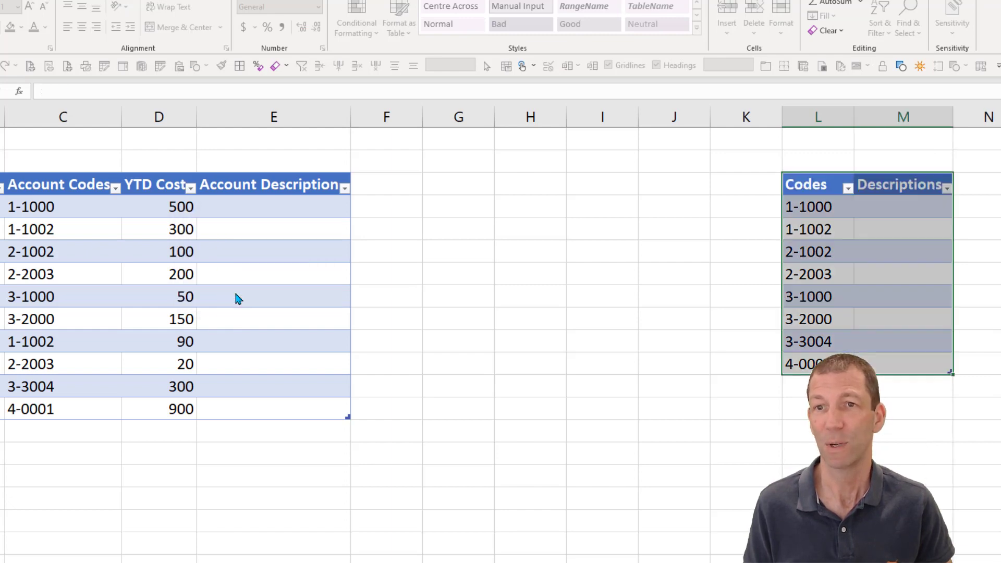
drag(880, 207, 886, 356)
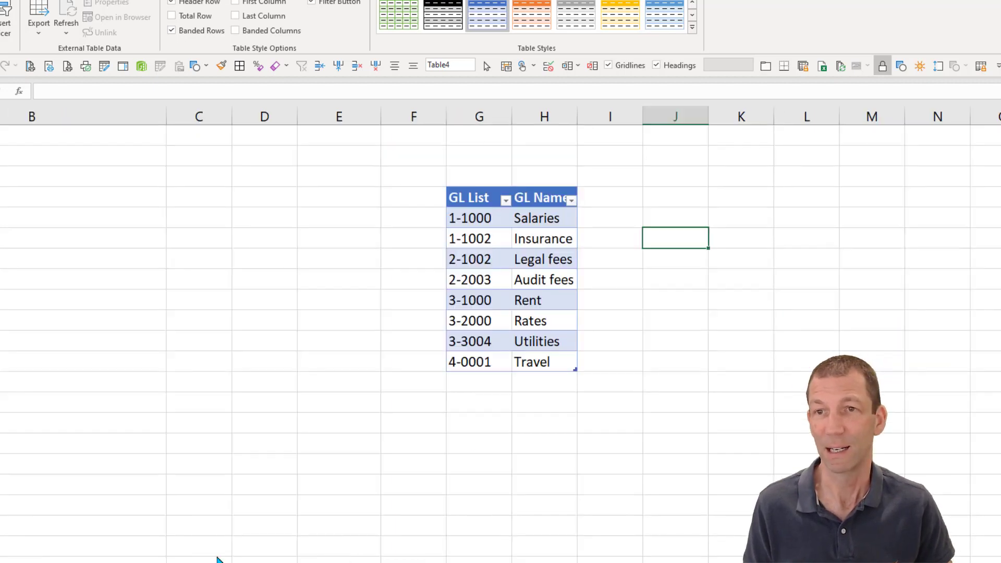
Step: Paste the GL Name descriptions from the OIPE sheet into M4, Salaries through Travel
click(553, 217)
key(ctrl+shift+Down)
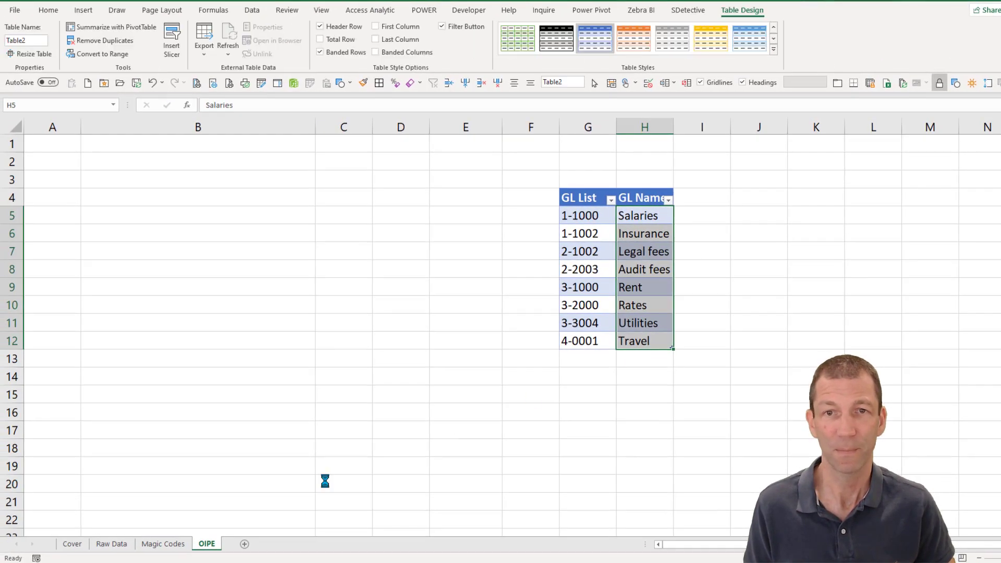
key(ctrl+c)
click(111, 543)
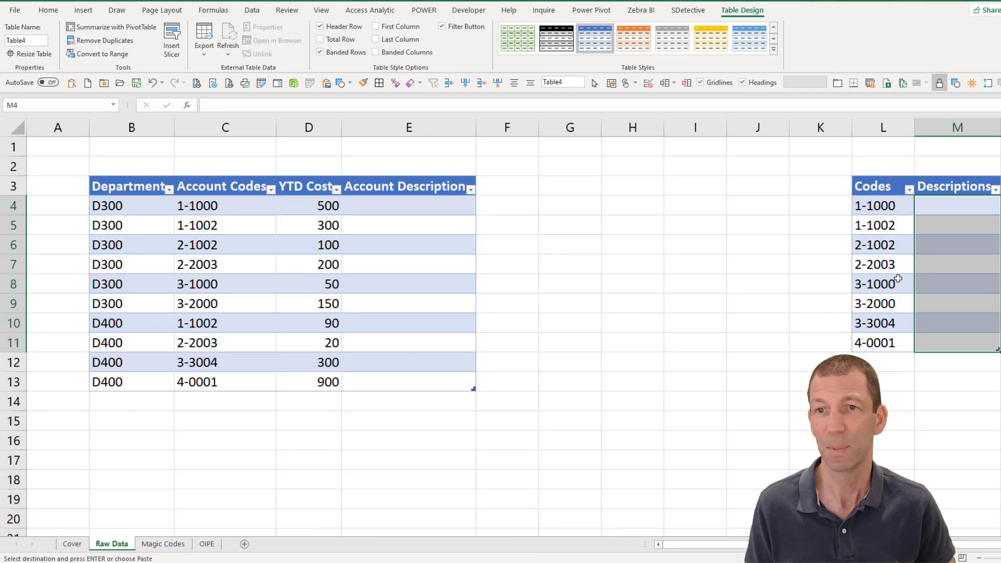
click(942, 206)
right_click(942, 206)
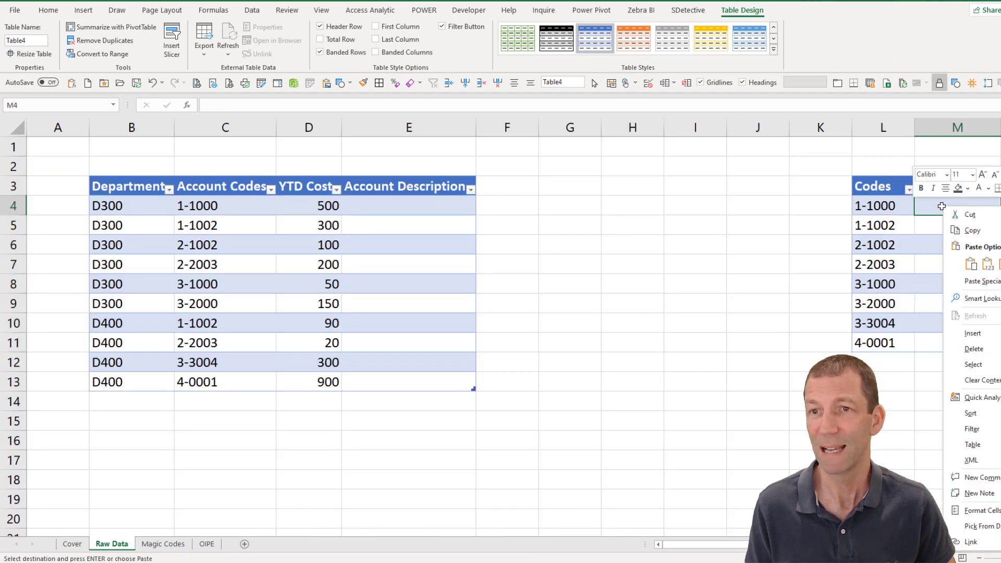
click(987, 265)
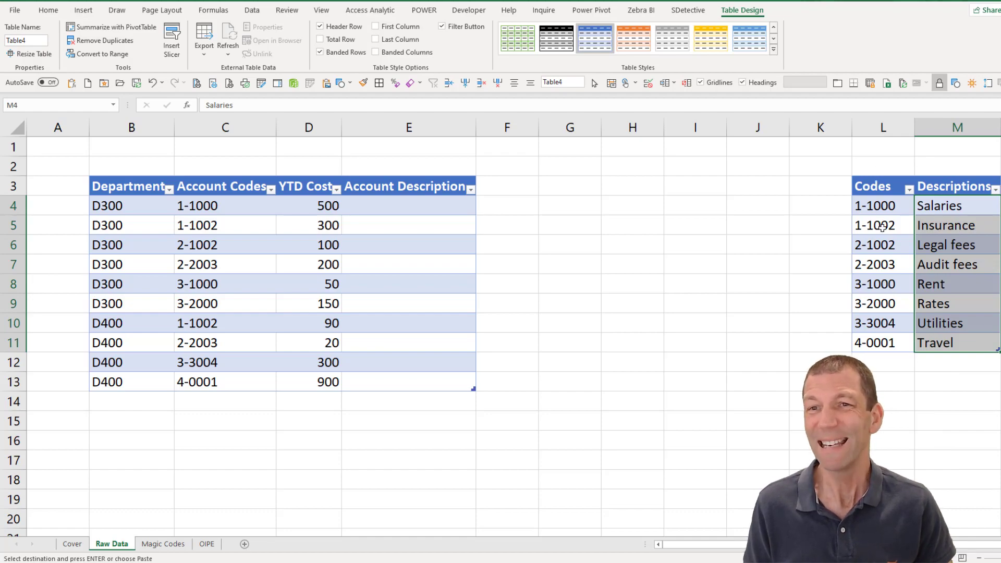
click(874, 242)
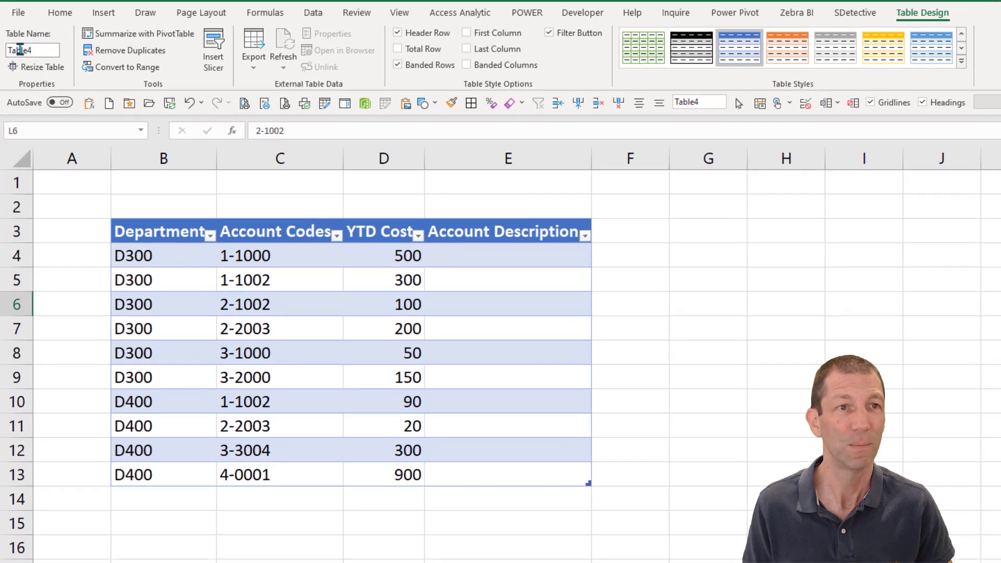
click(20, 50)
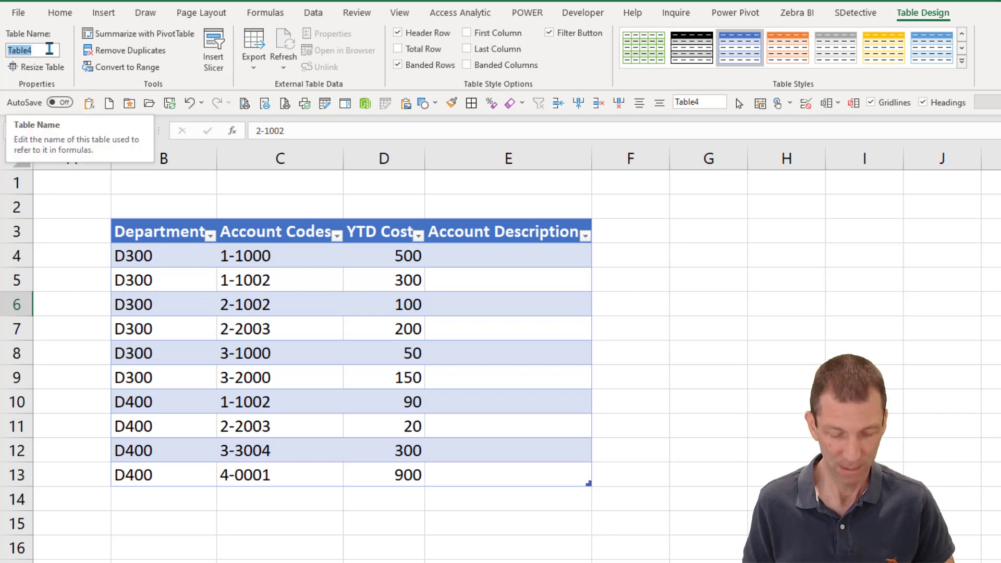
Step: Rename the codes table from Table4 to tblAccountMap
text(t)
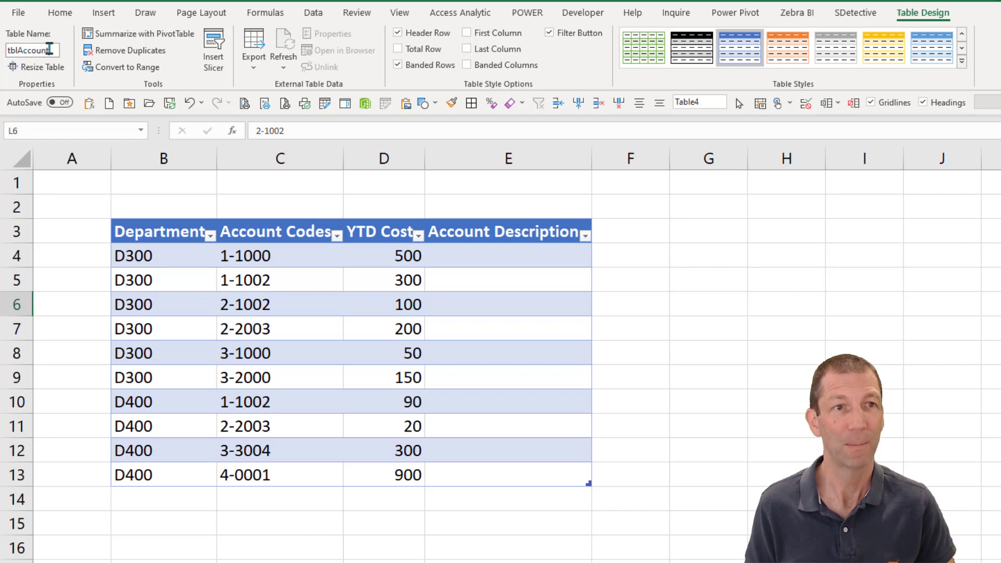
text(blAccountMap)
key(Return)
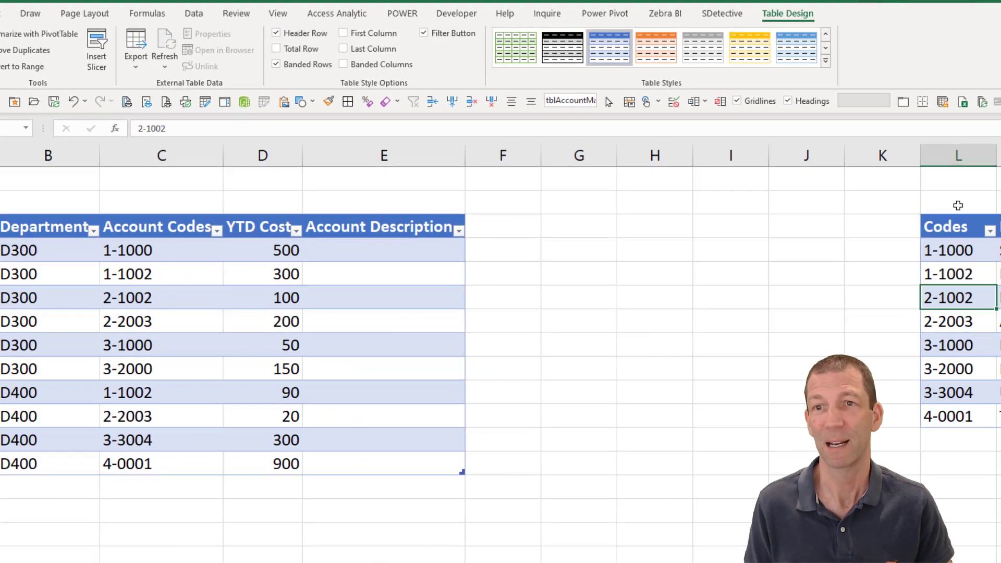
click(777, 196)
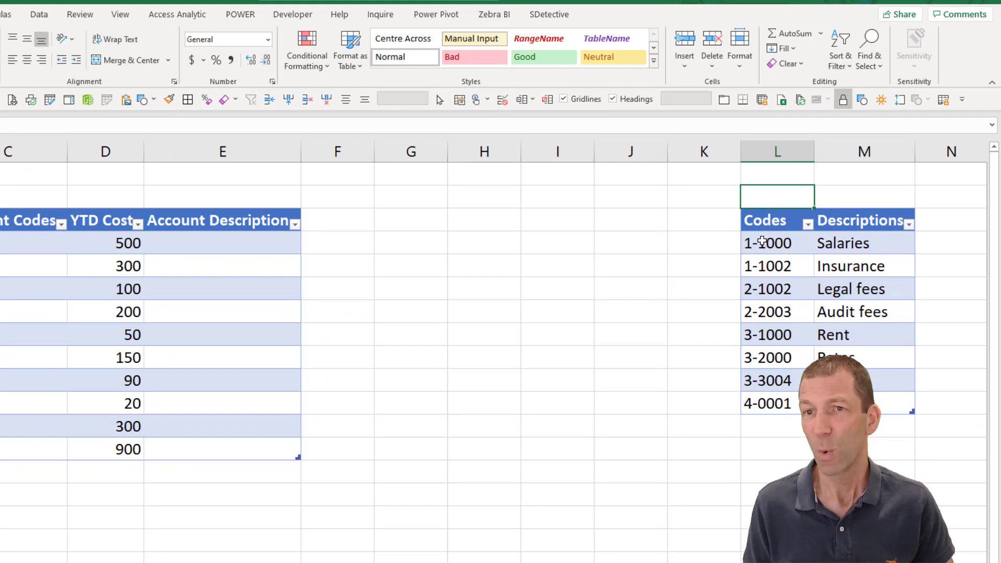
Step: Highlight duplicate values in the Codes column with light red fill
drag(769, 243, 769, 403)
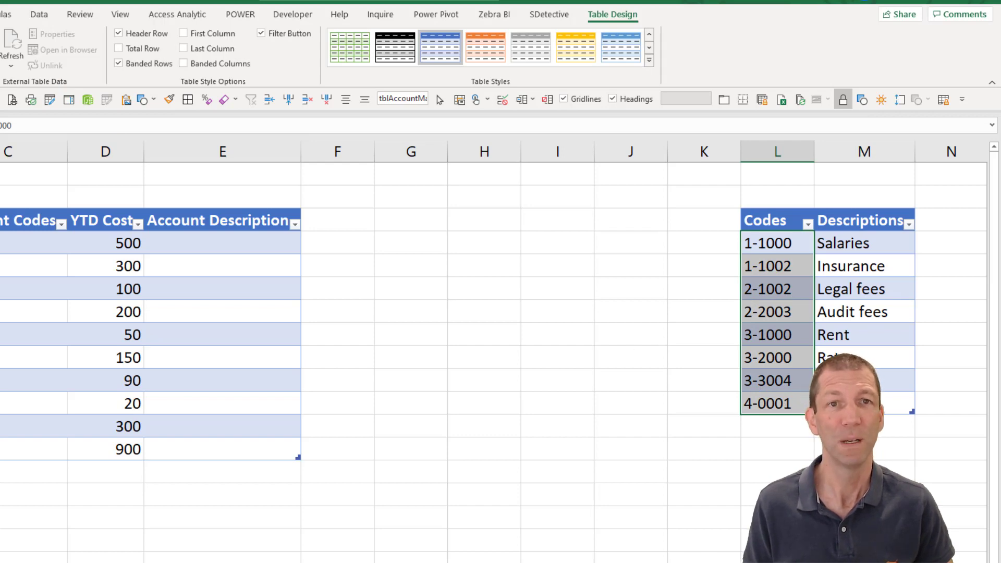
click(1, 15)
click(307, 52)
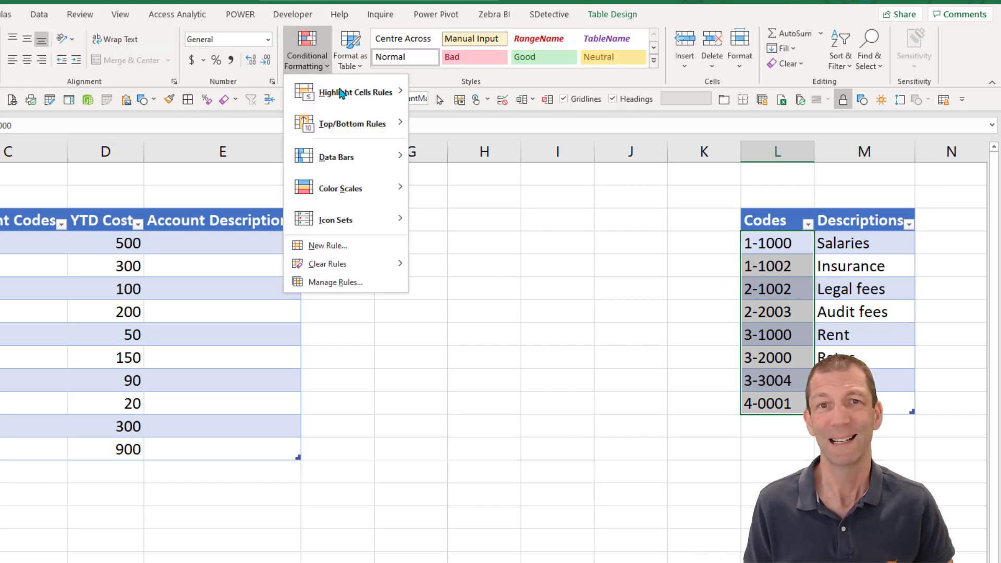
mouse_move(352, 99)
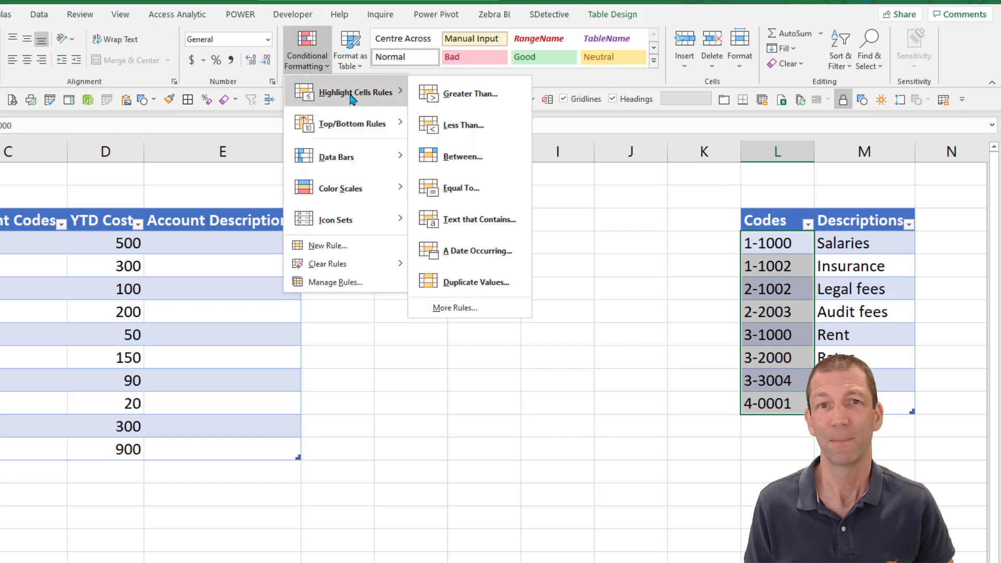
click(484, 283)
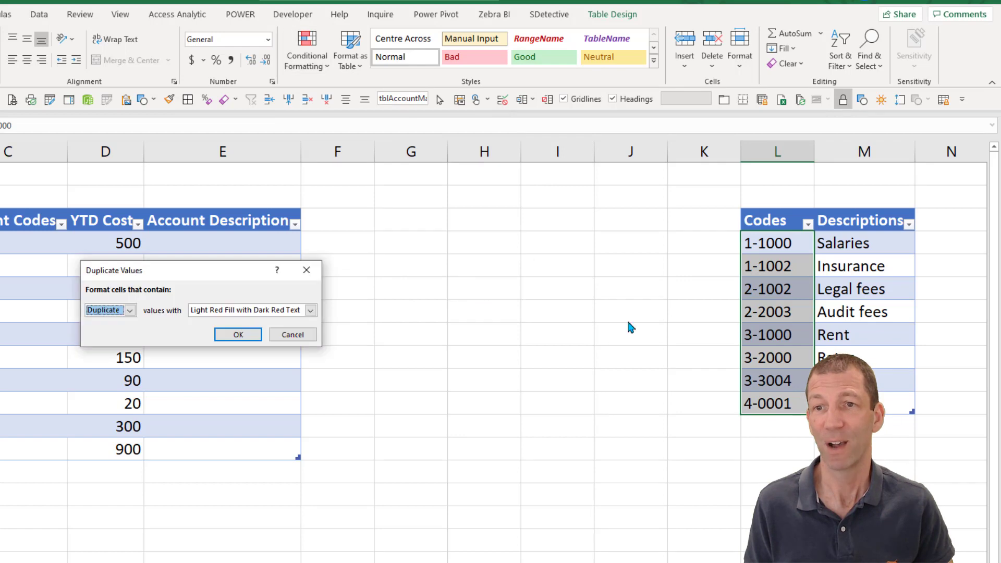
click(239, 334)
Step: Add a duplicate code 3-2000 below the table to test the red highlighting
click(777, 426)
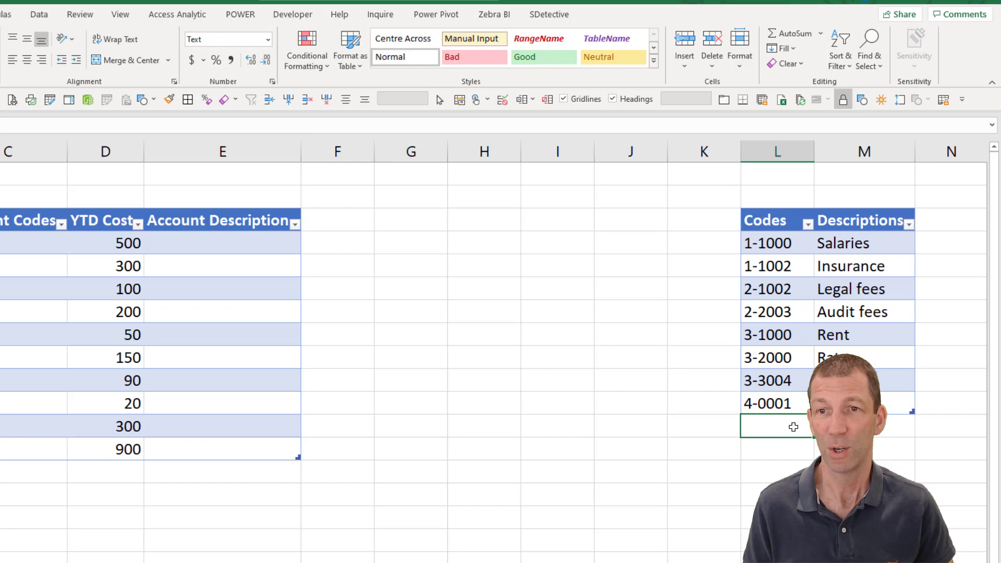
text(3)
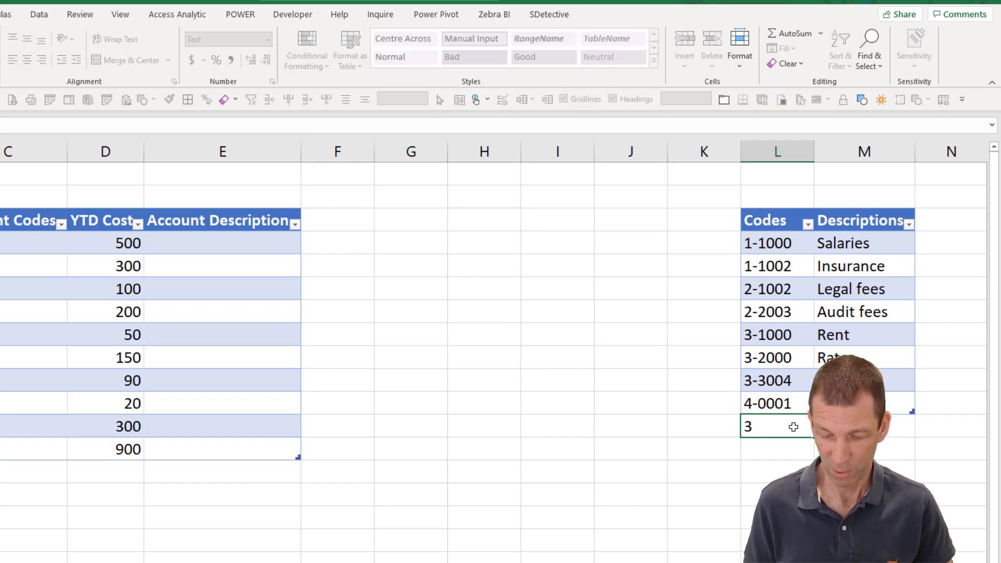
text(-2000)
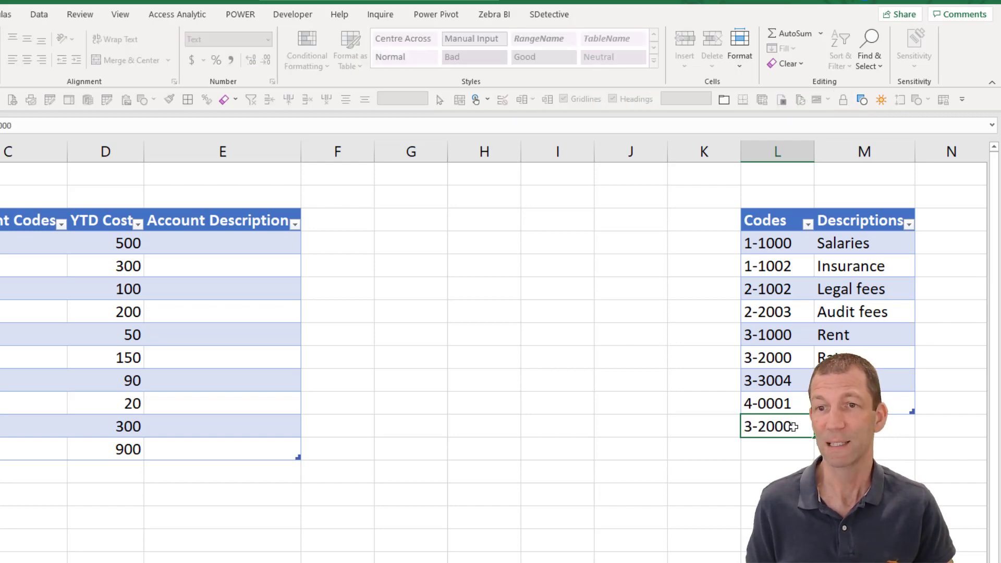
key(Return)
key(Up)
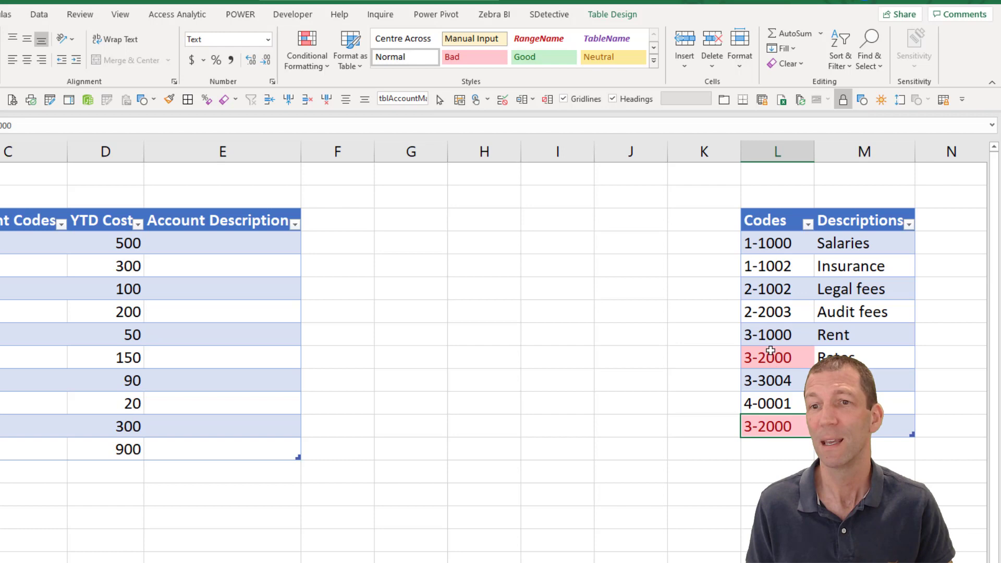
click(768, 189)
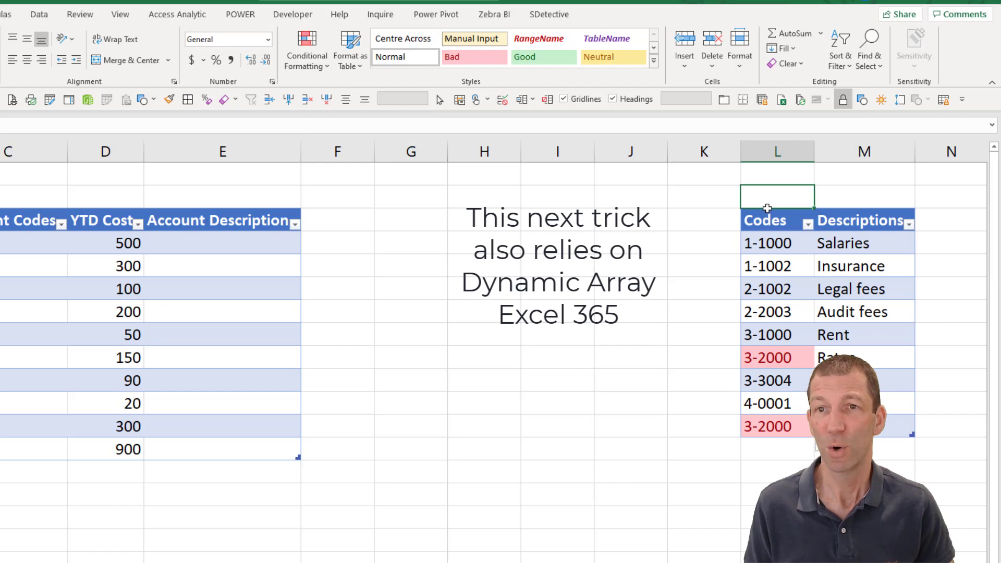
Step: In L2, expand ddd into =MAX(COUNTIFS(Codes,Codes))-1 referencing the whole Codes column
text(ddd)
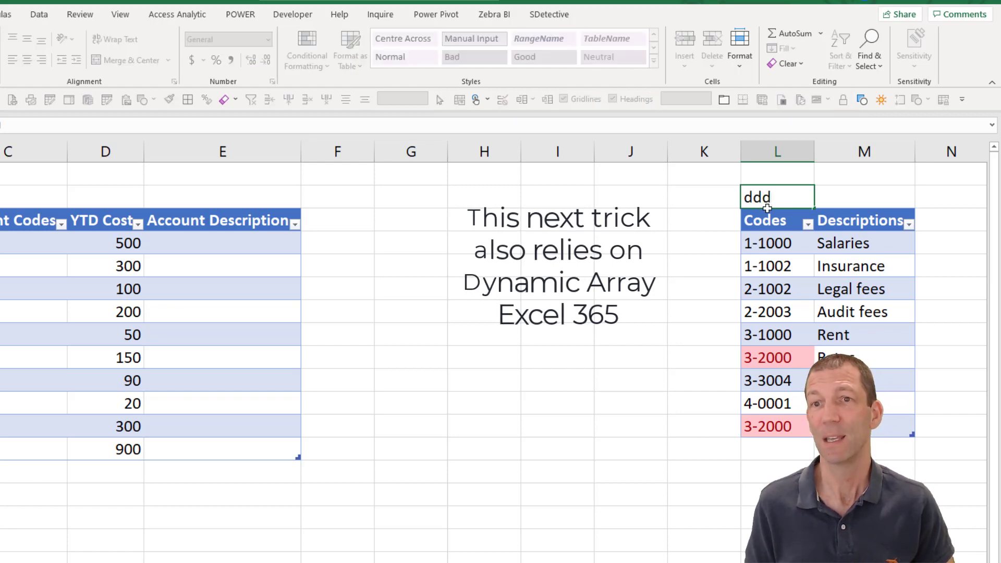
key(space)
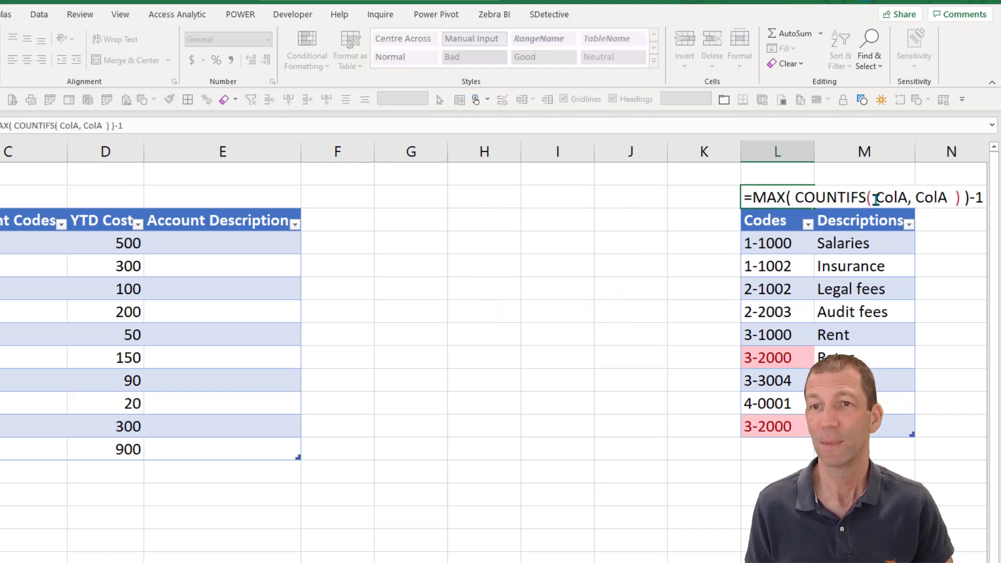
double_click(891, 199)
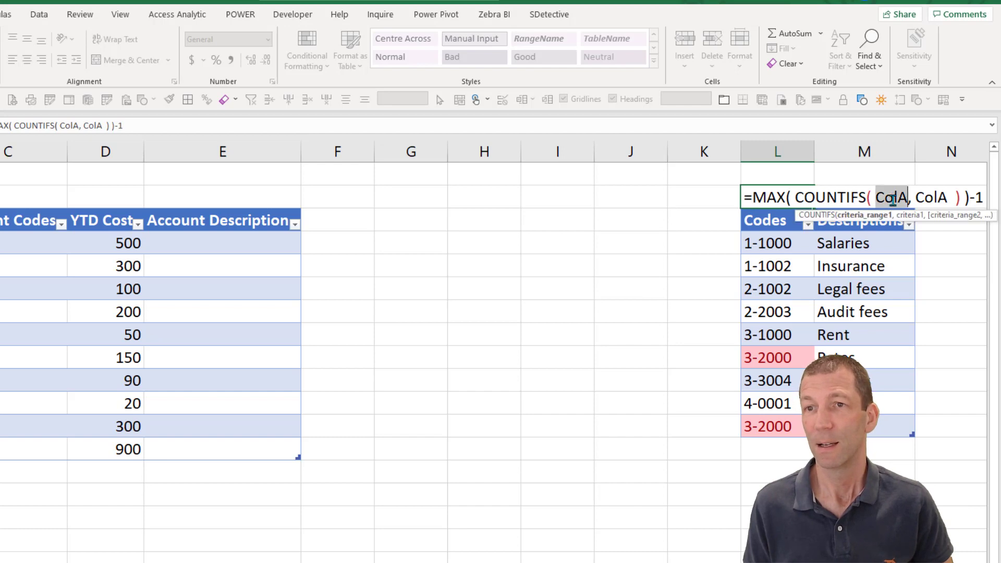
click(782, 334)
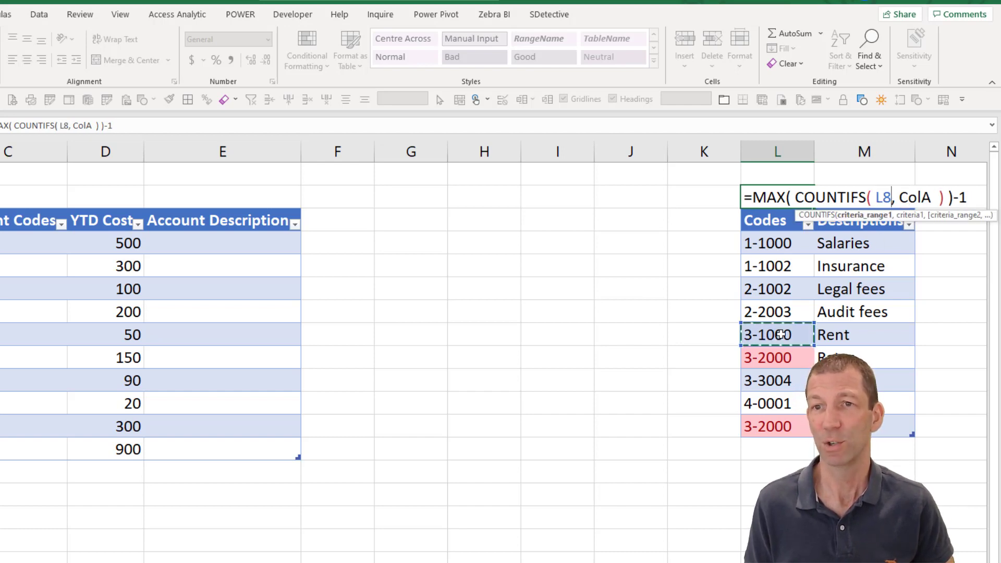
key(ctrl+space)
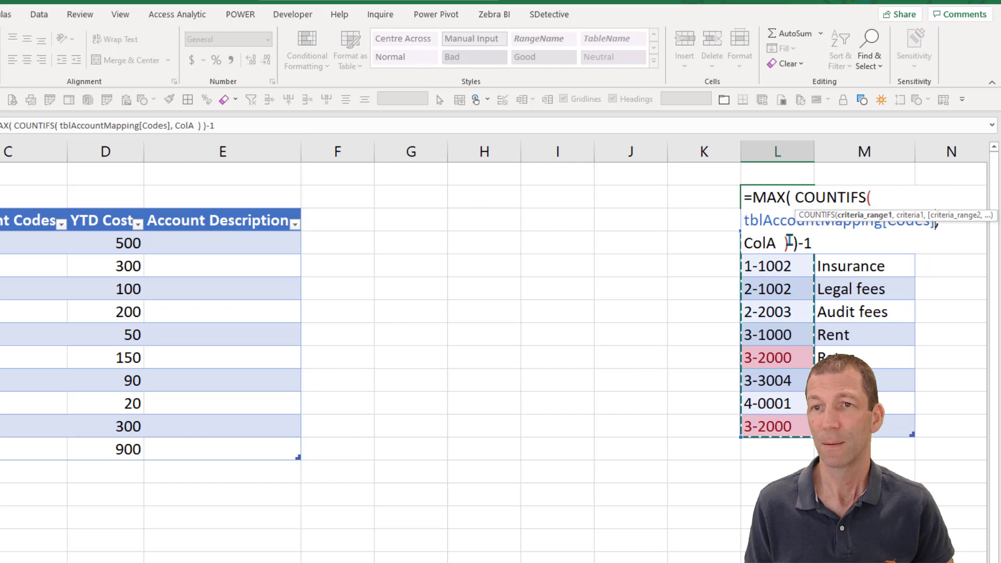
double_click(768, 240)
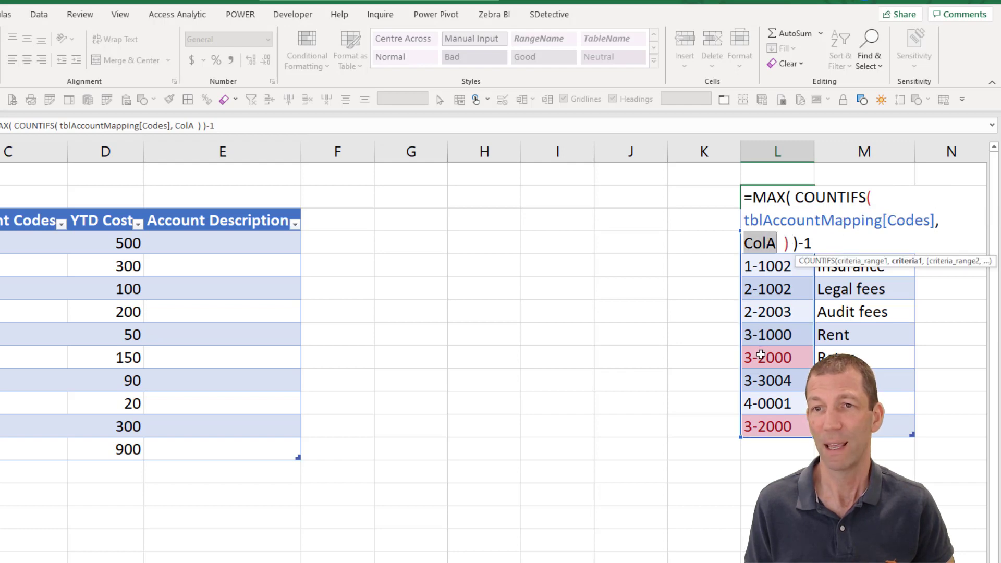
click(760, 355)
key(ctrl+space)
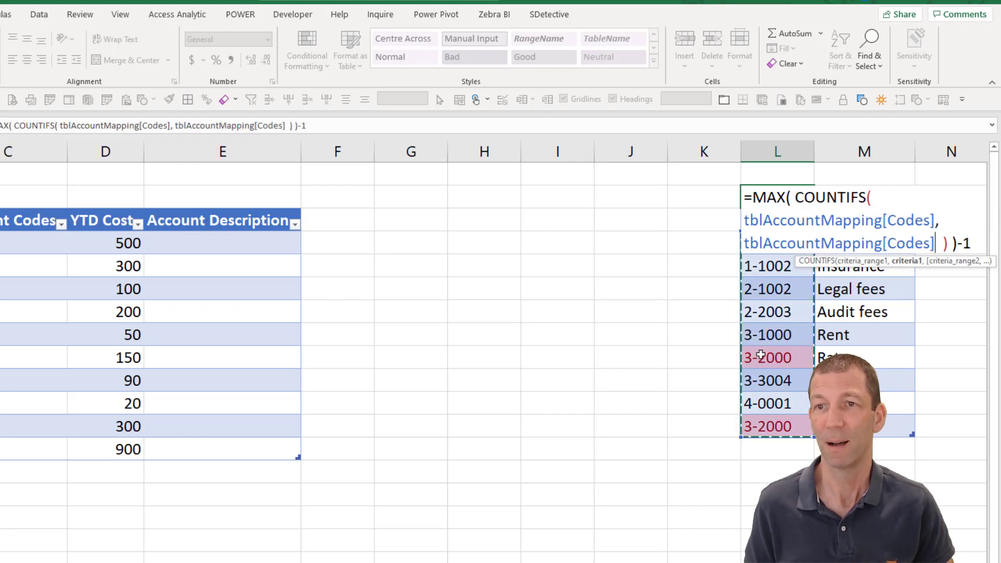
key(Return)
key(Up)
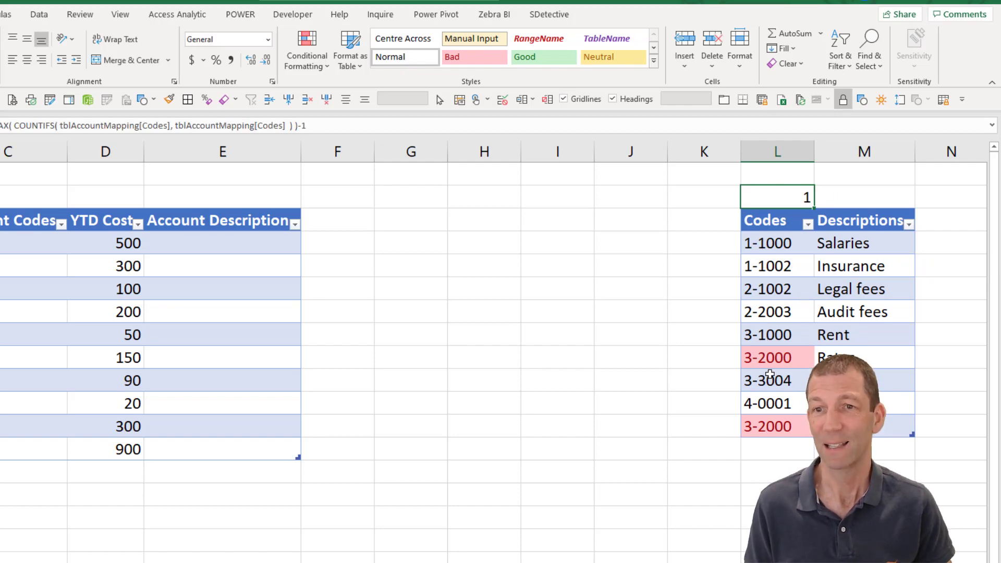
Step: Test the duplicate count by deleting and restoring the second 3-2000 code
click(758, 429)
key(Delete)
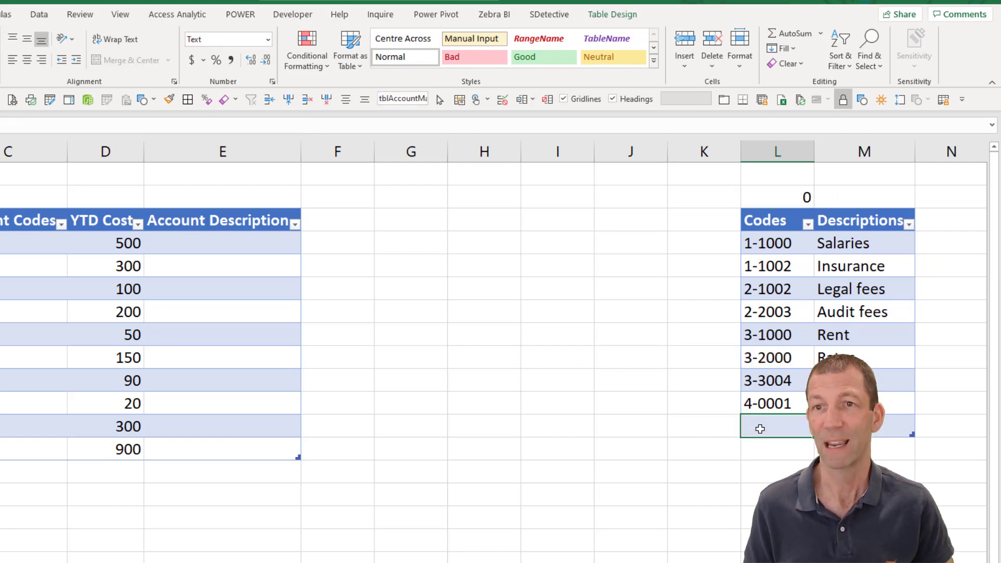
key(ctrl+z)
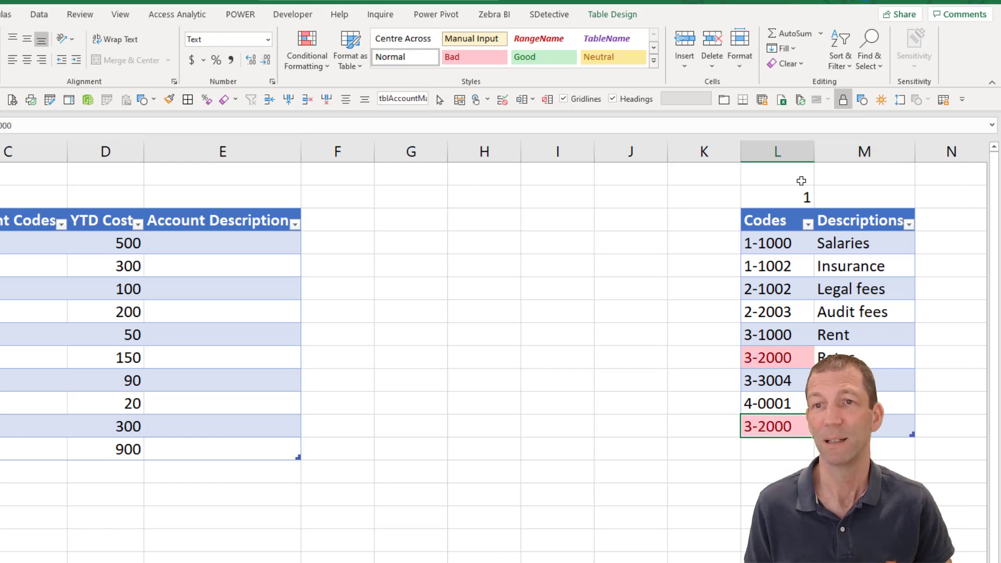
click(788, 199)
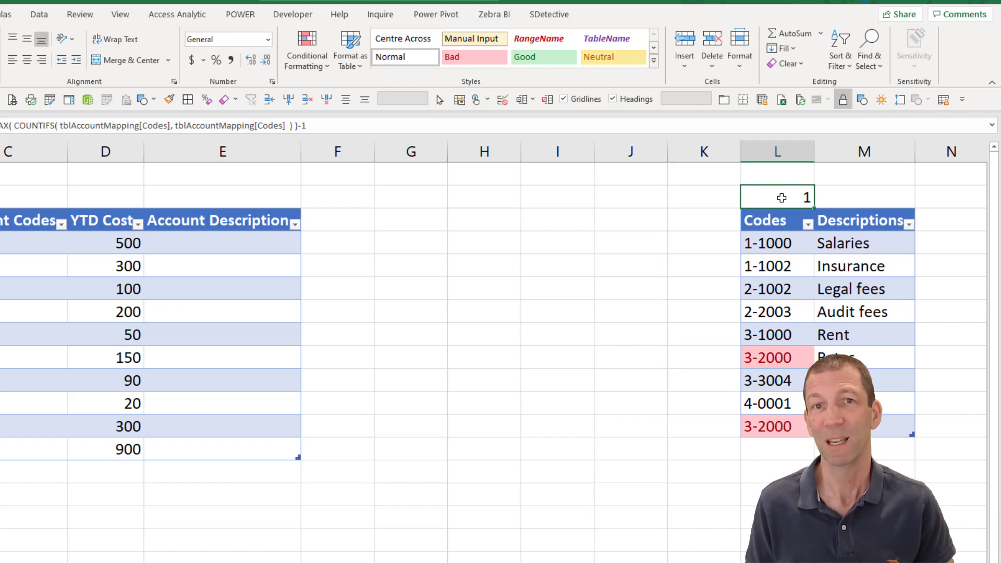
Step: Shade L2 light red with dark red text whenever the duplicate count is greater than 0
click(319, 67)
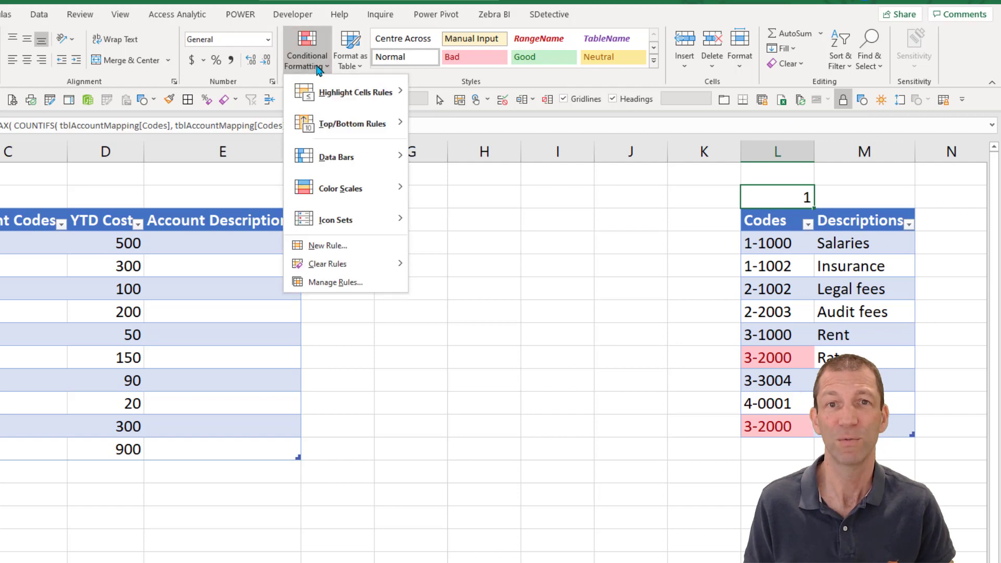
mouse_move(341, 92)
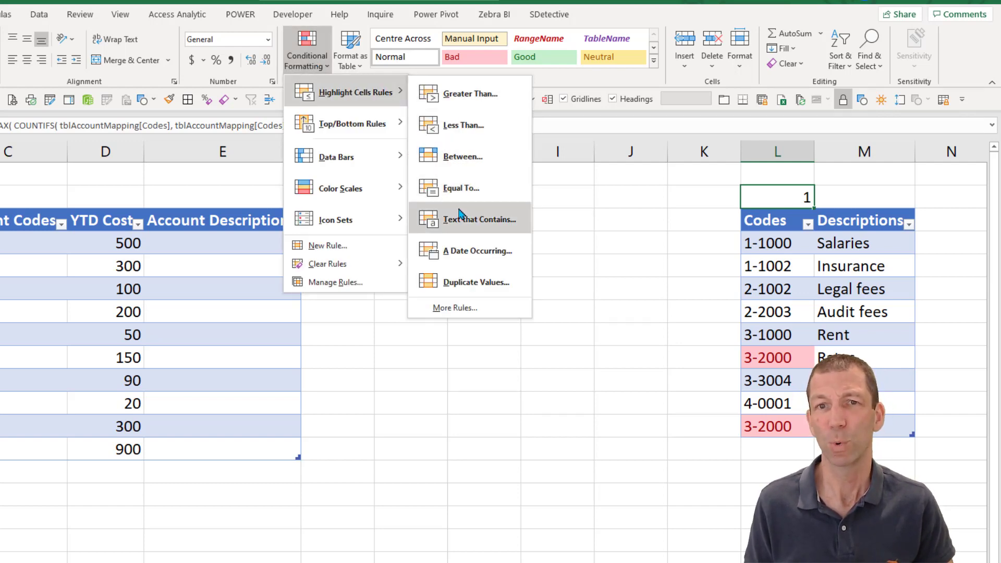
click(467, 94)
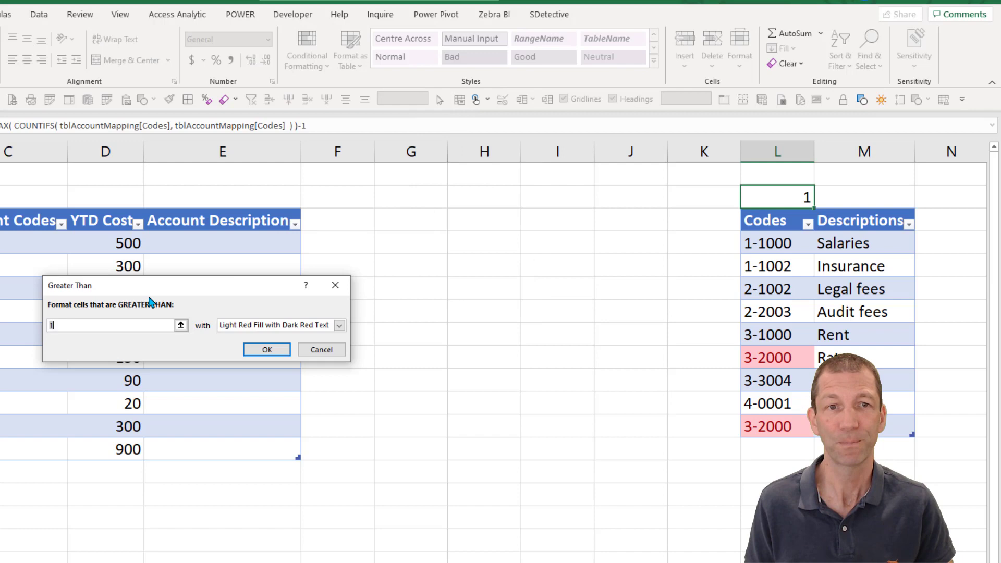
text(0)
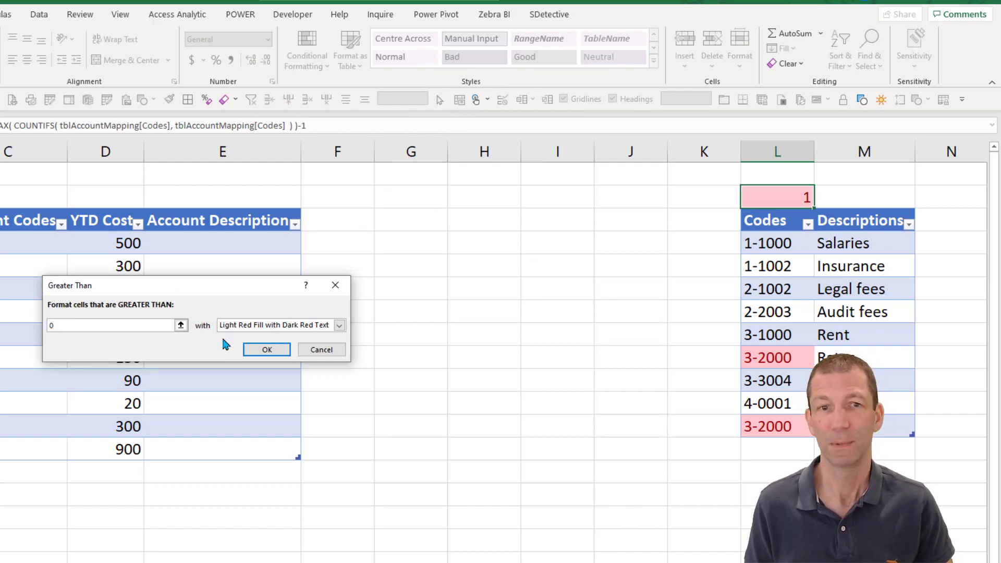
click(266, 348)
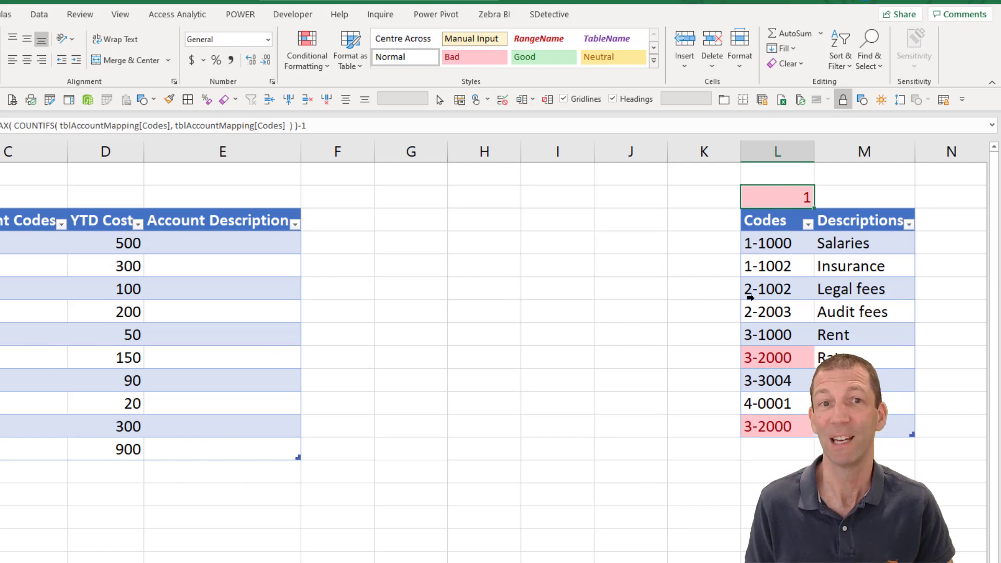
click(771, 420)
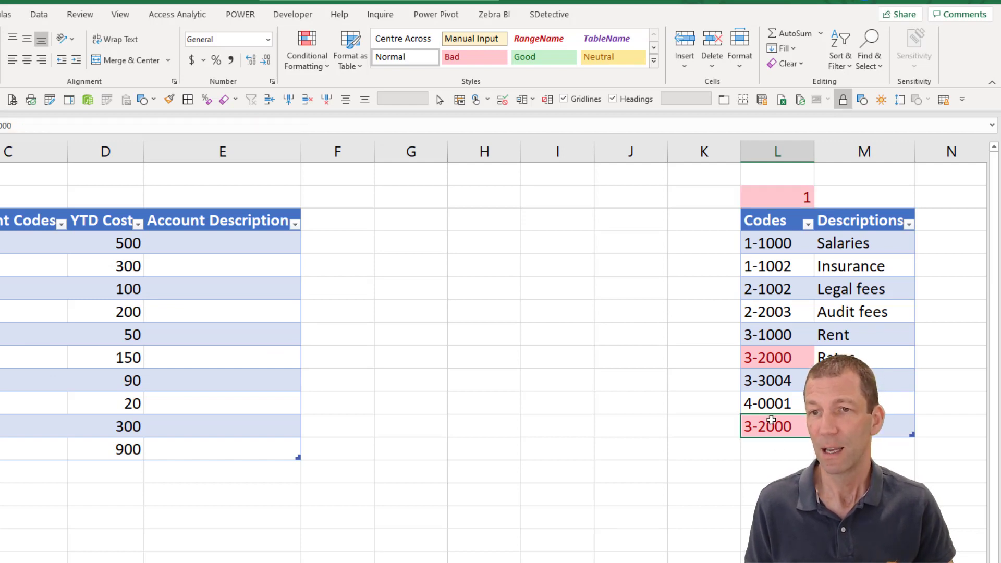
Step: Delete the duplicate 3-2000 row from the mapping table and check the L2 count
right_click(775, 426)
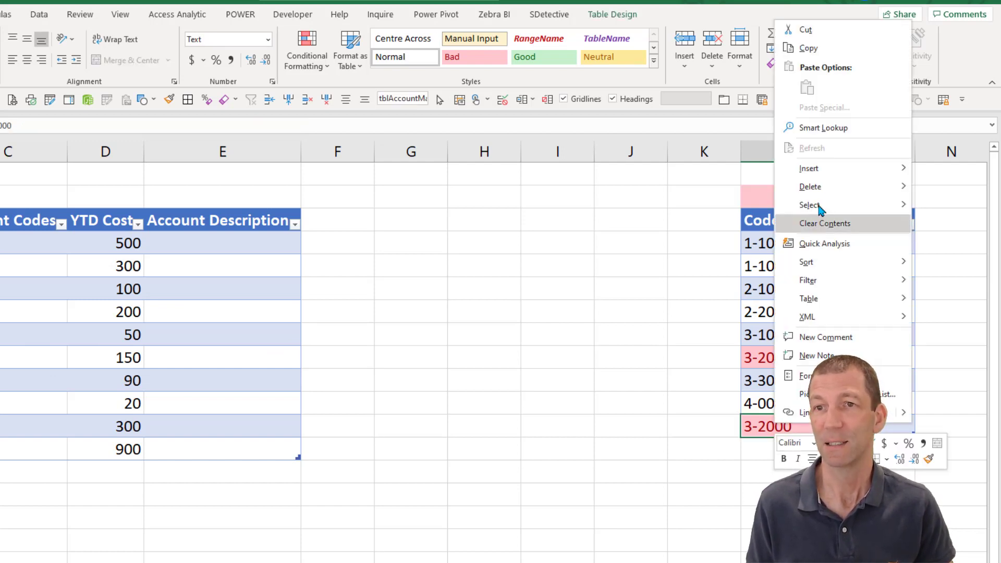
mouse_move(818, 186)
click(758, 207)
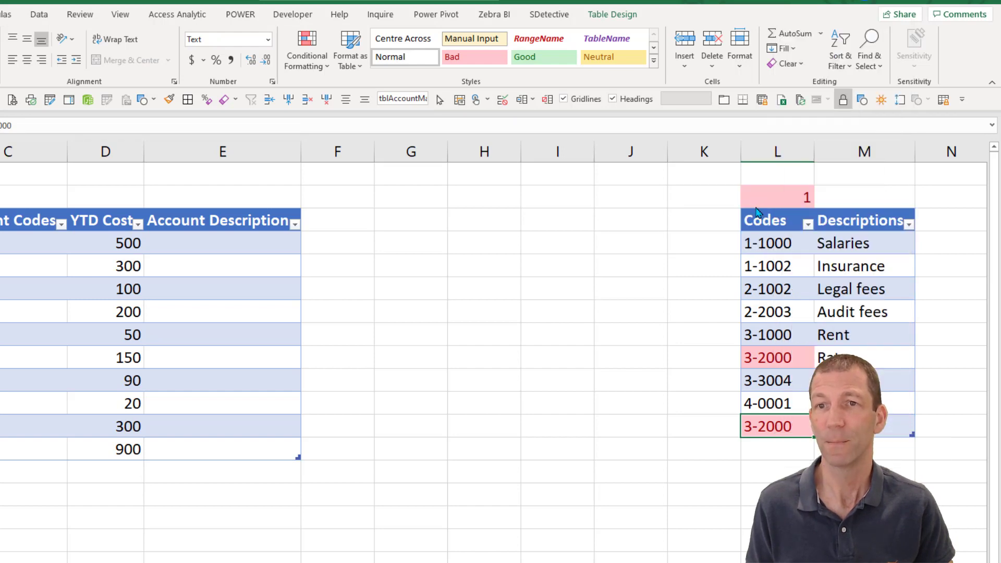
click(779, 200)
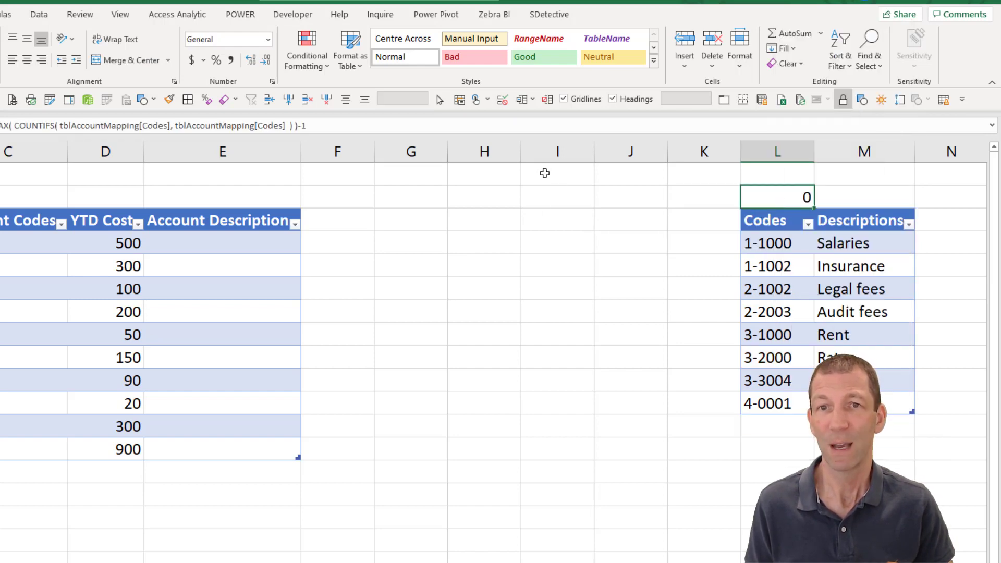
Step: Test MAX(COUNTIFS(tblAccountMapping[Codes],tblAccountMapping[Codes]))-1 in I1, delete it, then inspect L2's formula
click(568, 176)
text(ddd)
key(BackSpace)
key(BackSpace)
key(BackSpace)
text(=MAX( COUNTIFS( ColA, ColA ) )-1)
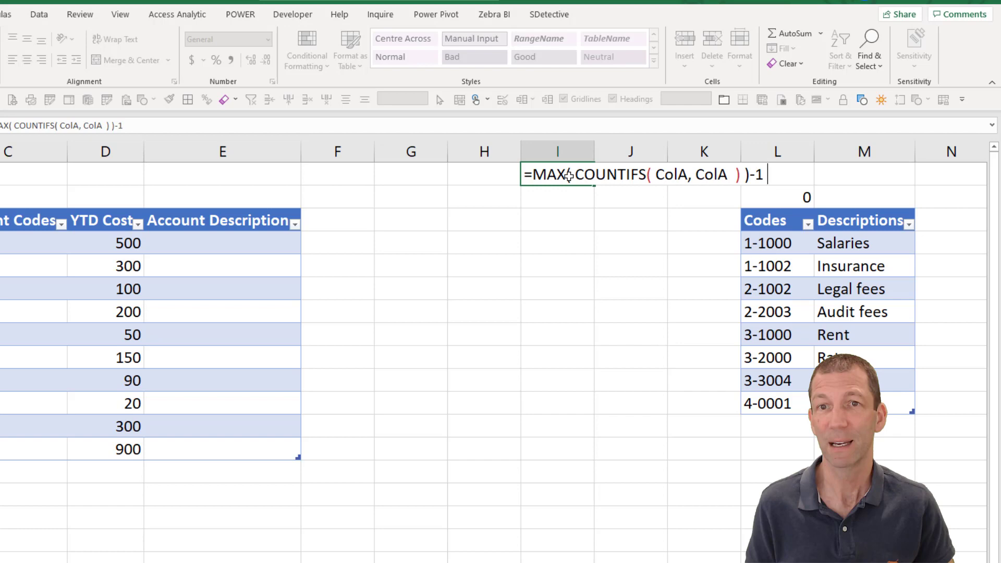
double_click(672, 174)
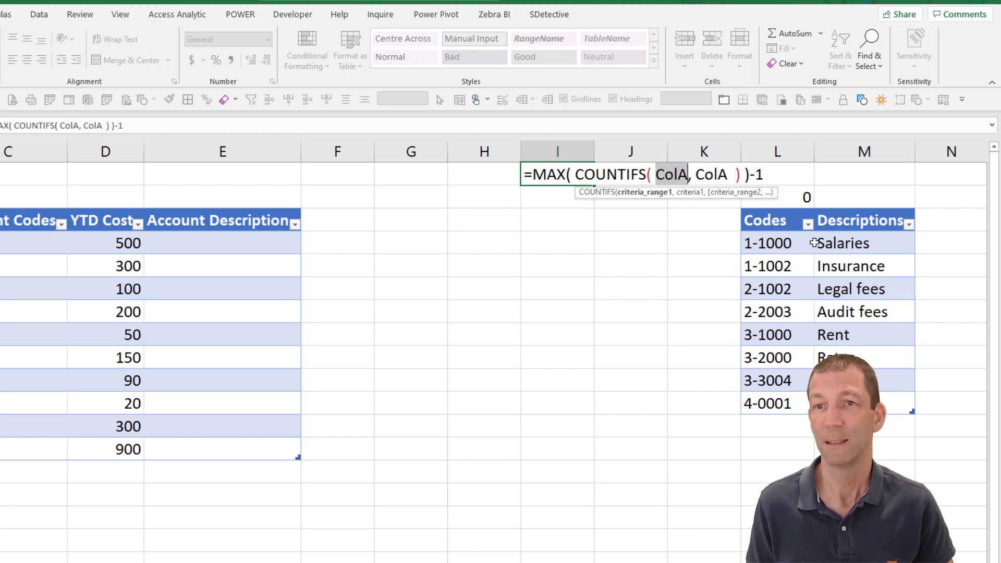
click(769, 286)
key(ctrl+space)
click(873, 174)
double_click(873, 174)
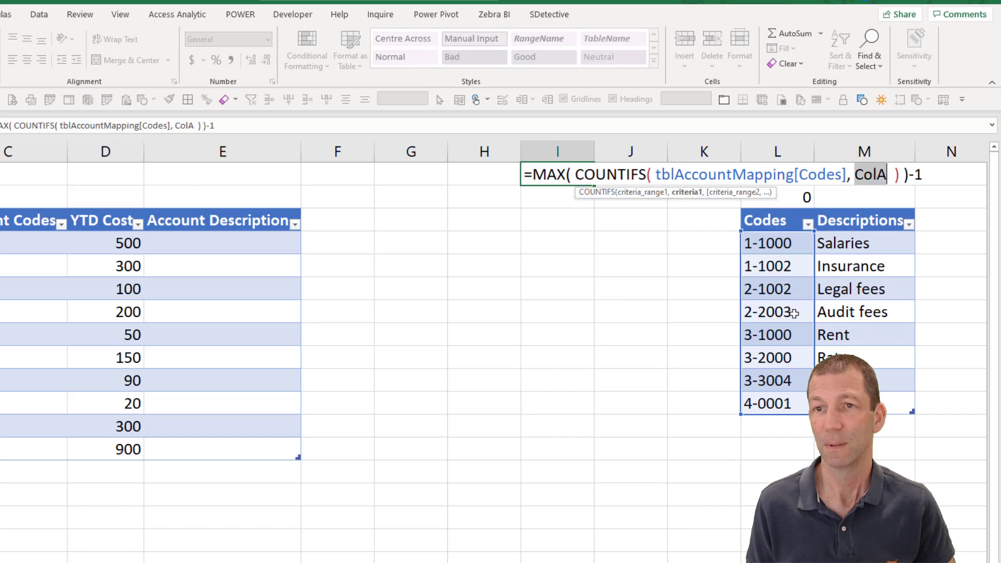
click(791, 313)
key(ctrl+space)
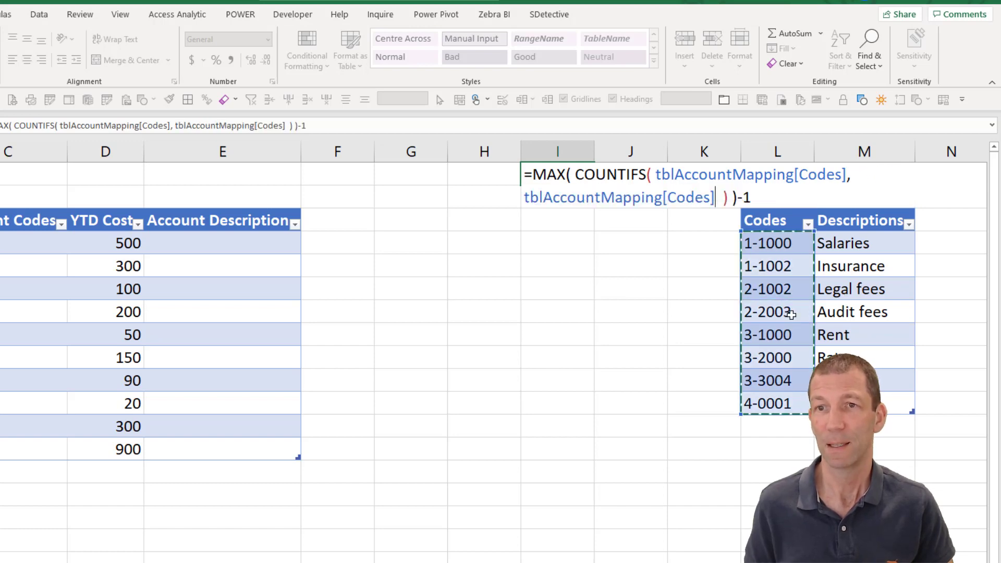
key(ctrl+Return)
key(Delete)
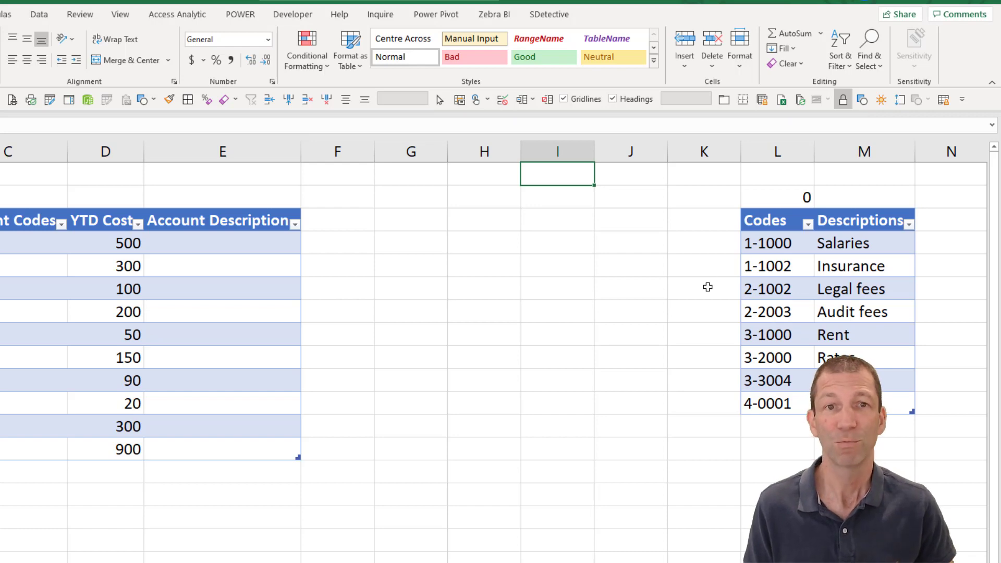
click(777, 198)
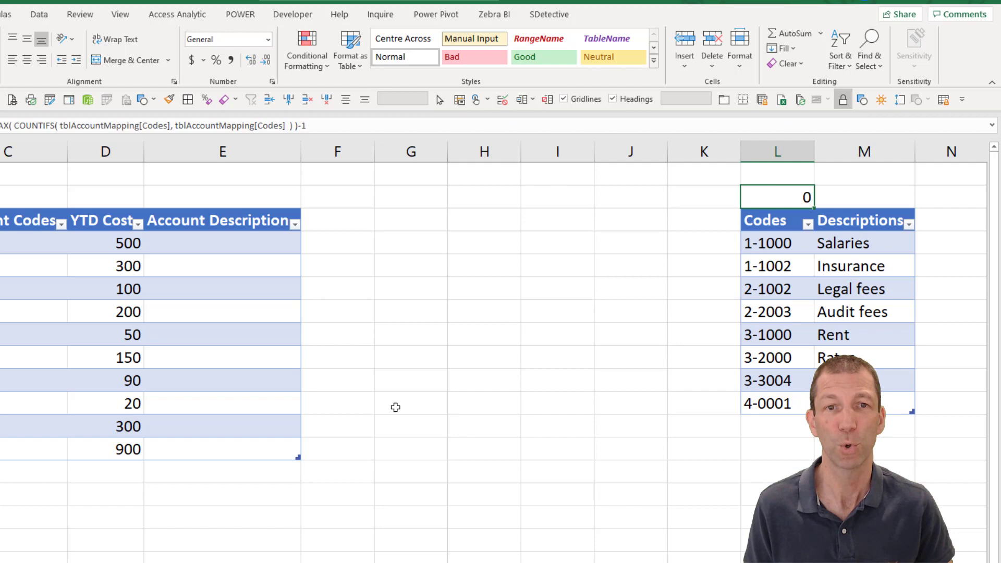
Step: Fill Account Description with INDEX/MATCH, matching each account code to tblAccountMapping Codes and returning Descriptions
click(198, 246)
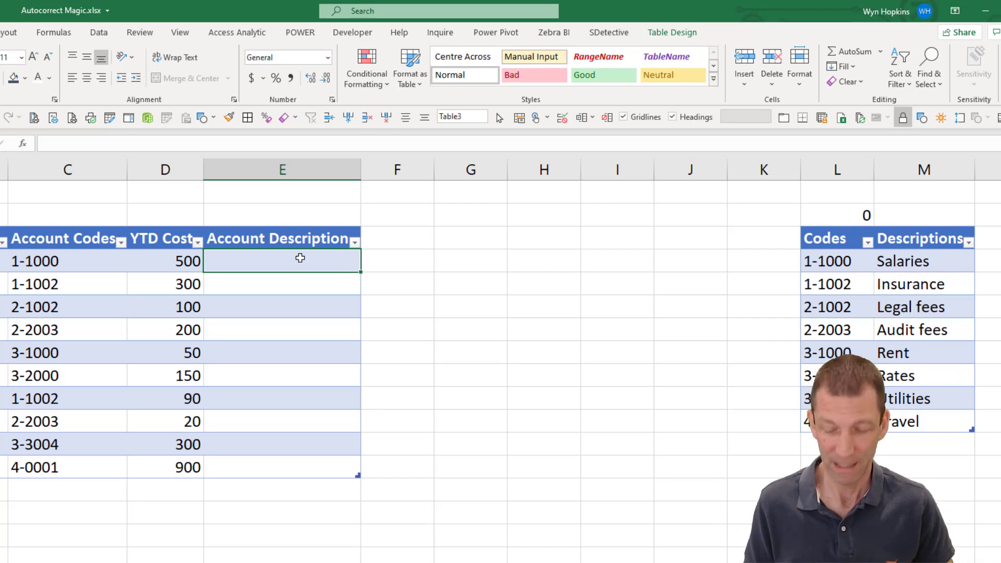
text(ii)
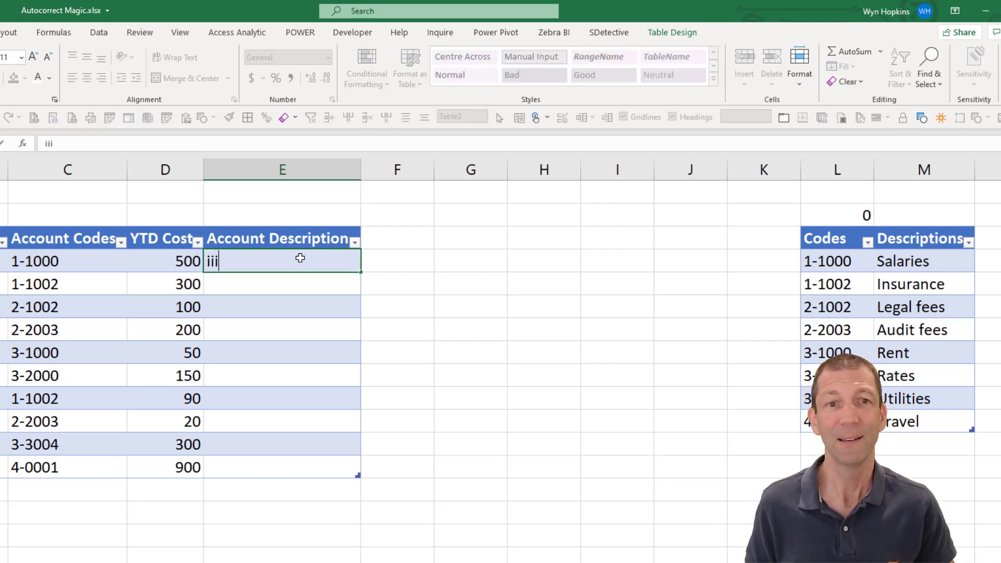
text(i)
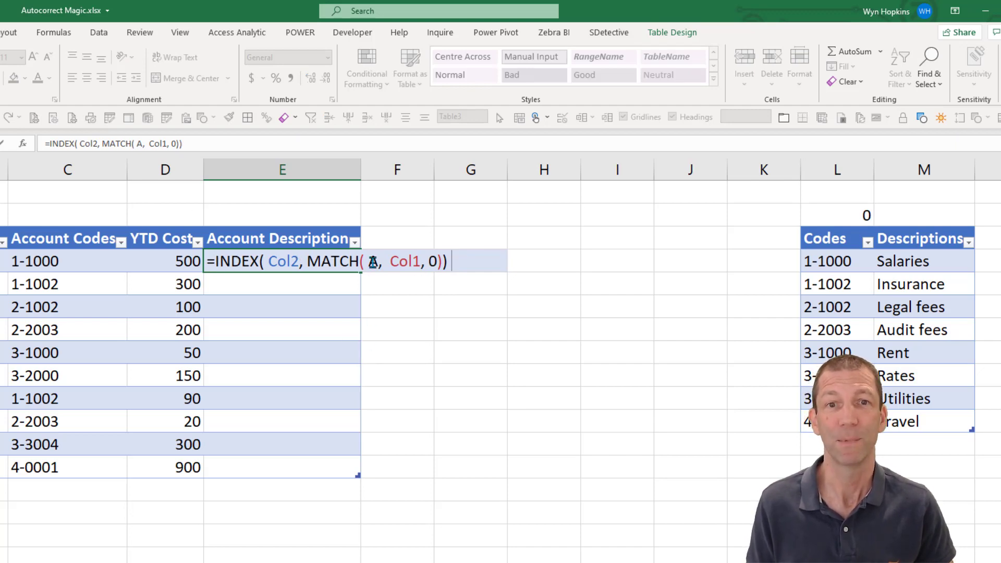
double_click(372, 261)
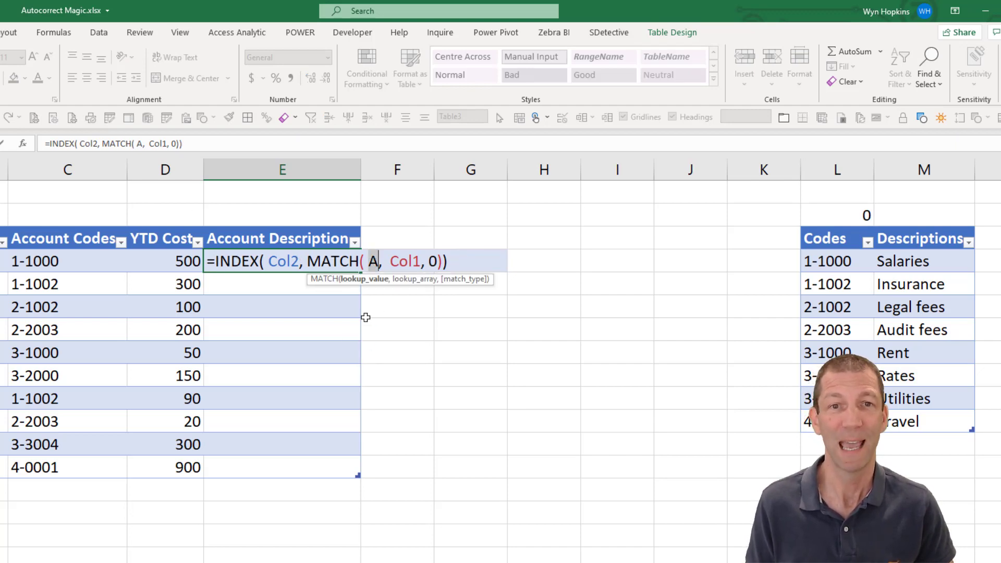
click(53, 261)
double_click(537, 260)
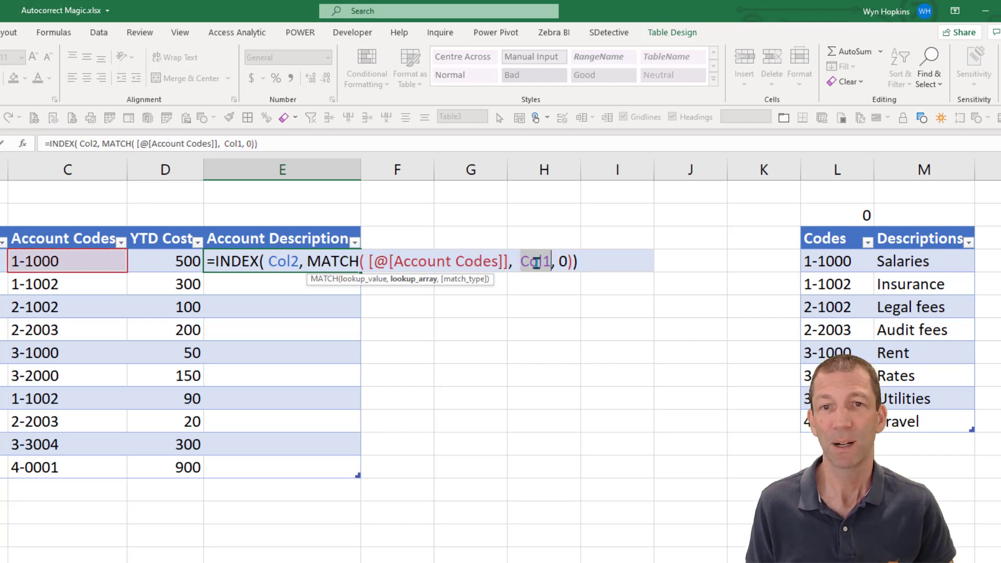
click(837, 231)
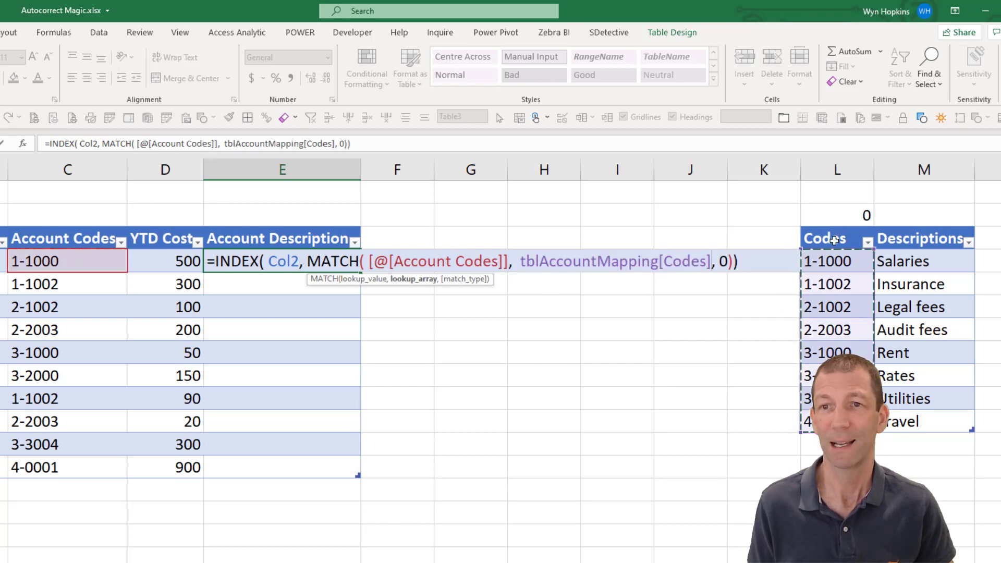
double_click(290, 260)
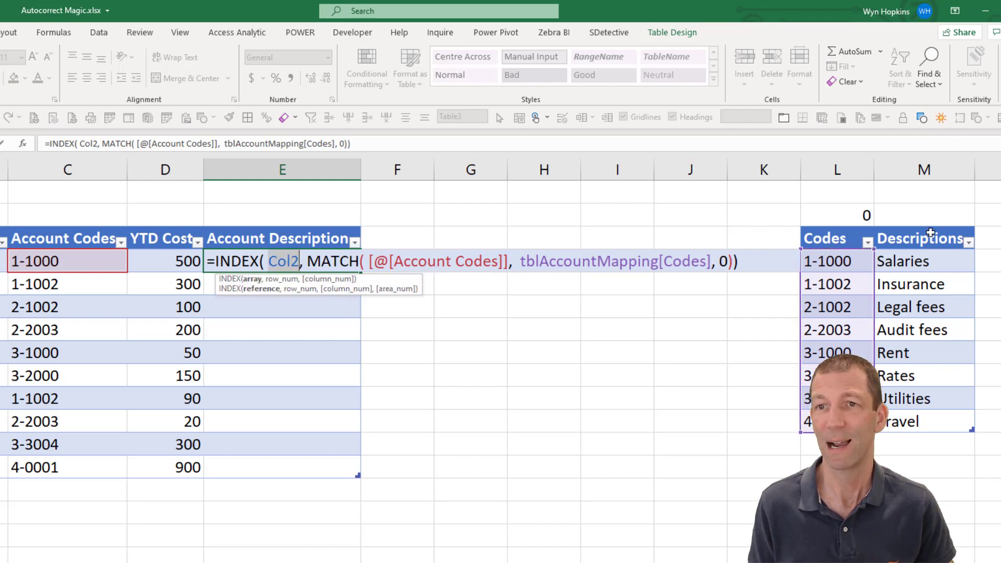
click(928, 231)
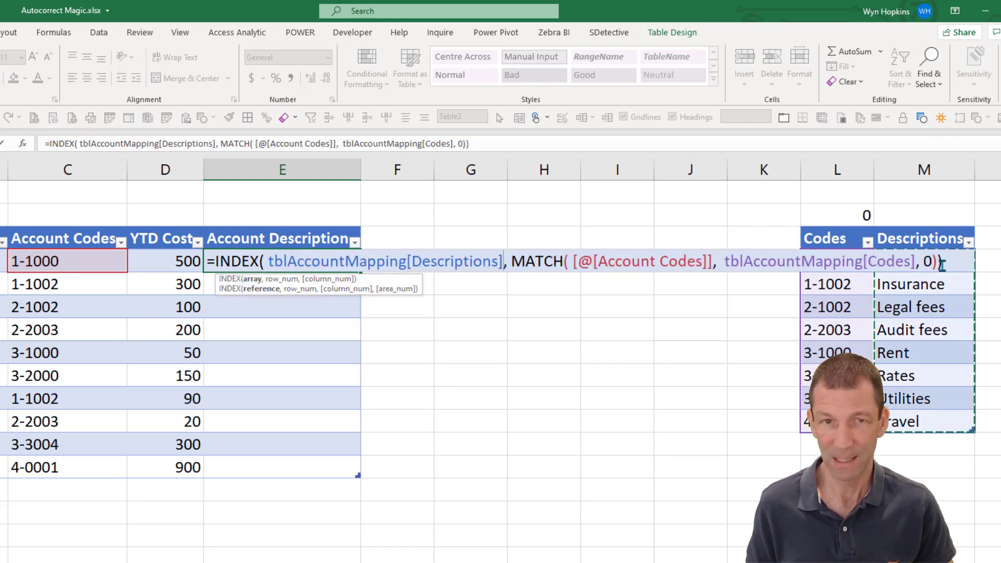
key(Return)
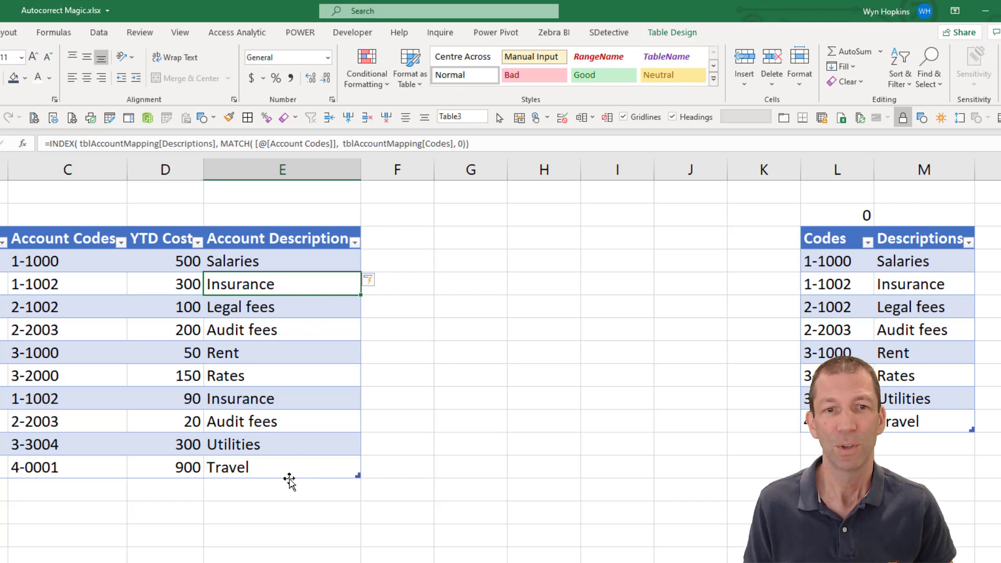
Step: Add a new account code row, 4-0001A, below the existing codes
click(43, 485)
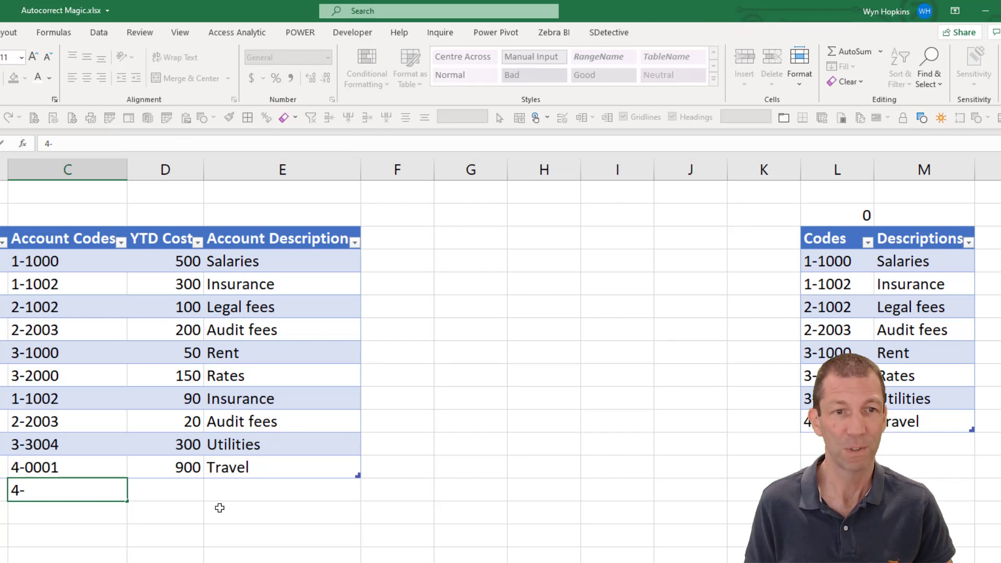
text(0001A)
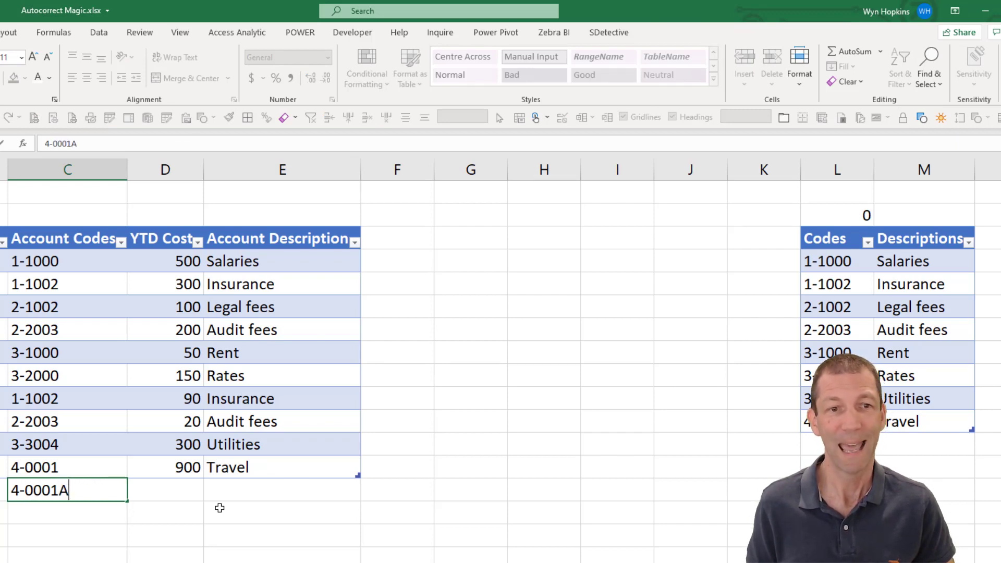
key(Return)
key(Up)
key(Right)
key(Right)
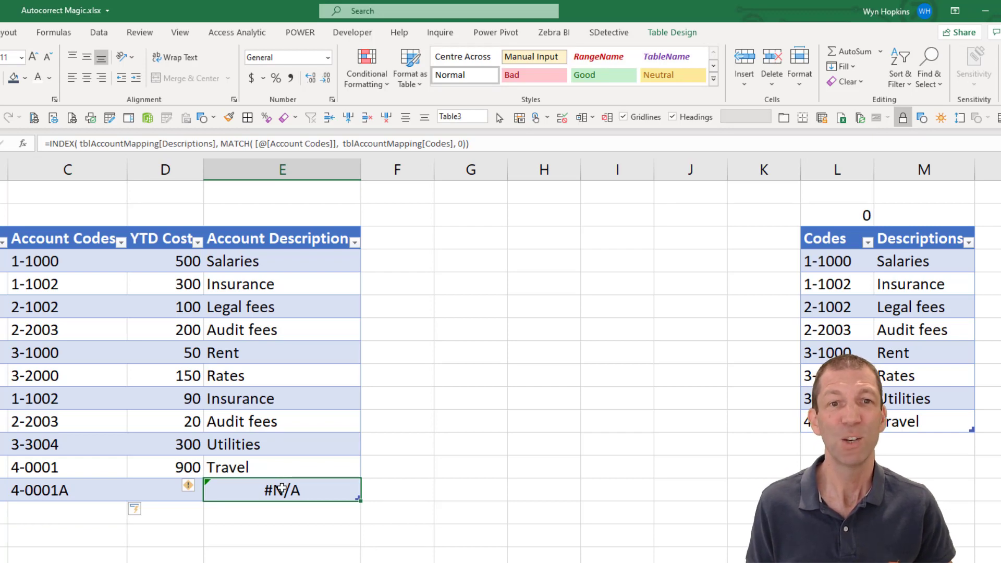
Step: Clear the lookup formulas from the Account Description column
click(266, 266)
key(ctrl+shift+Down)
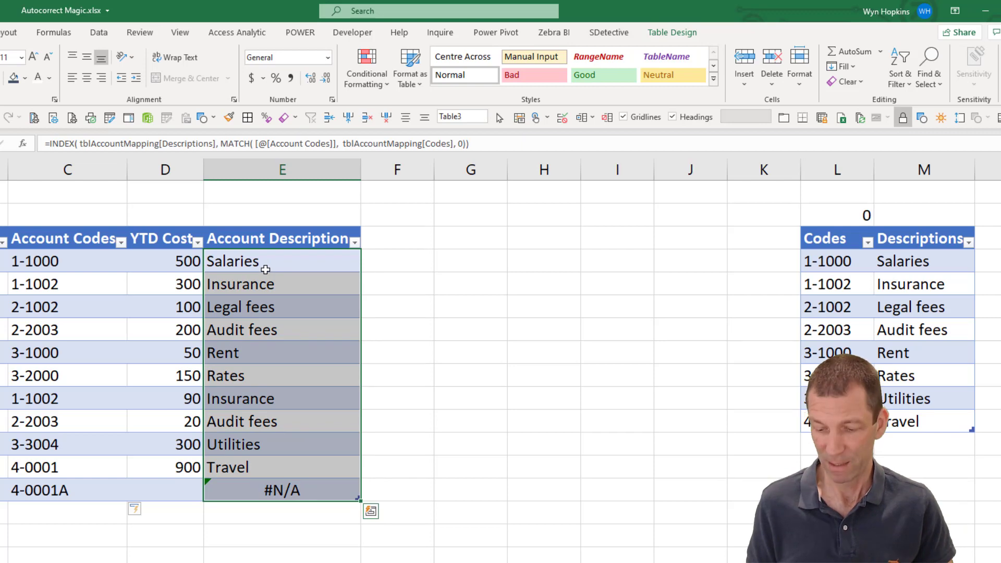
key(Delete)
click(265, 269)
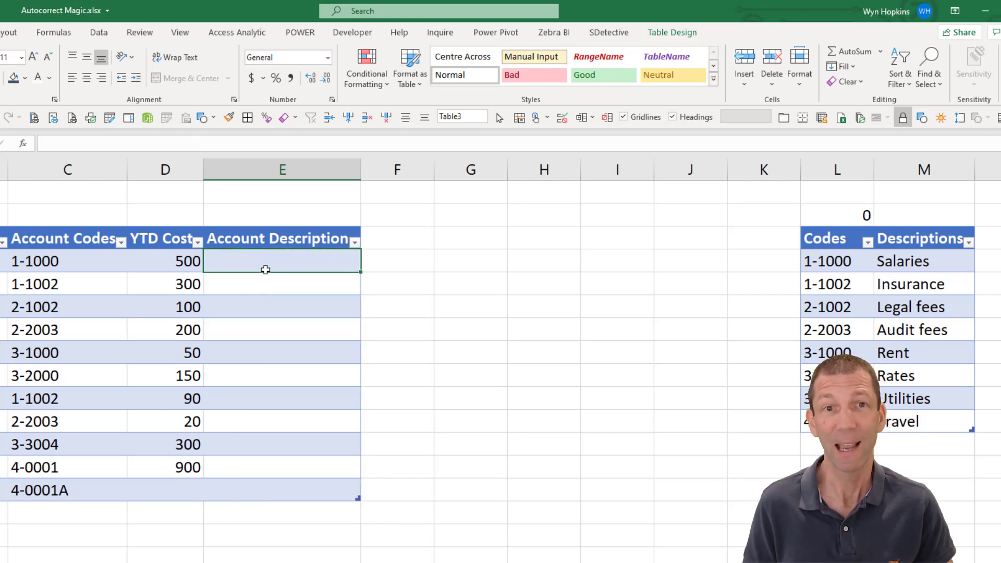
Step: Enter an IFERROR INDEX/MATCH lookup on Codes and Descriptions, returning Missing for 4-0001A
text(ii)
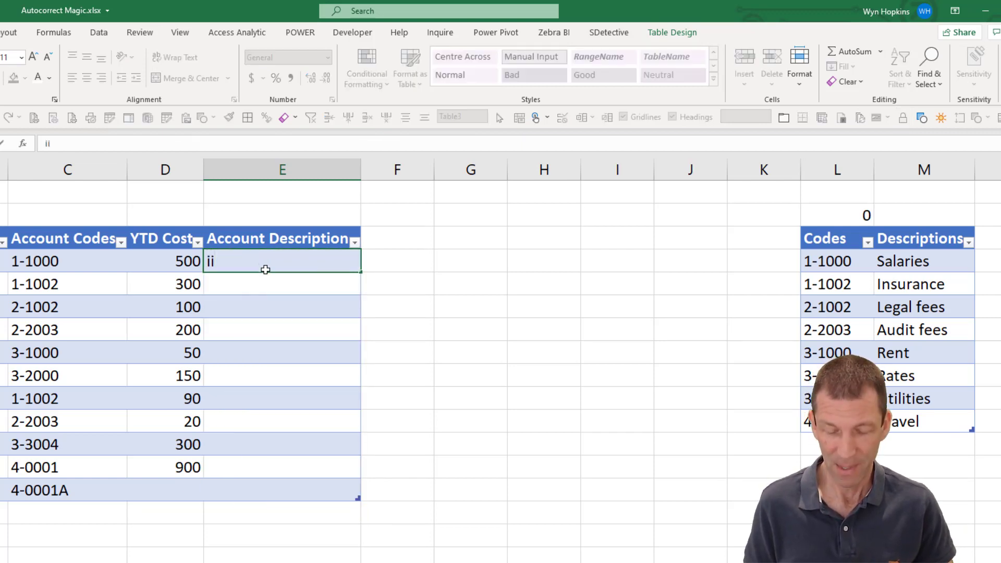
text(m)
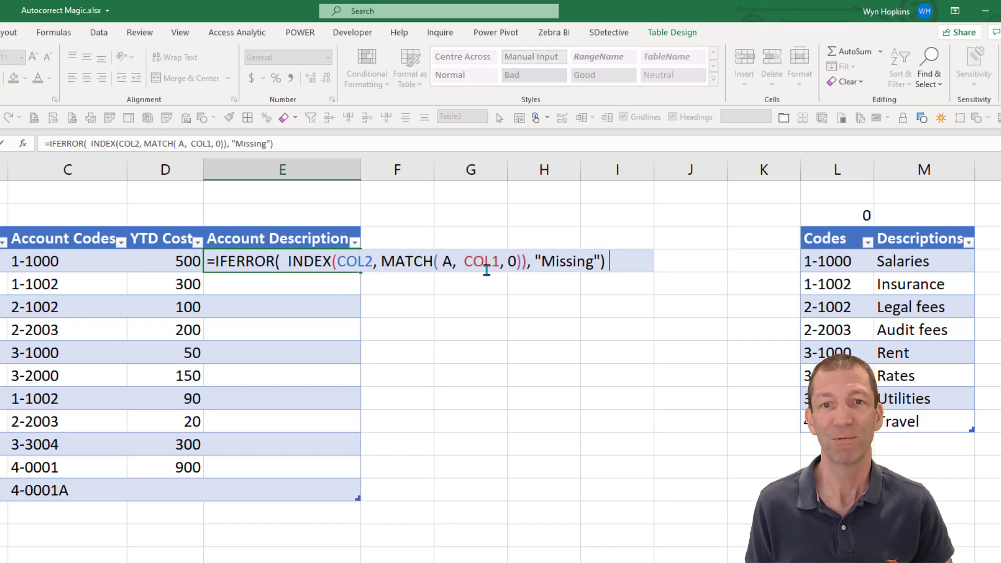
double_click(445, 260)
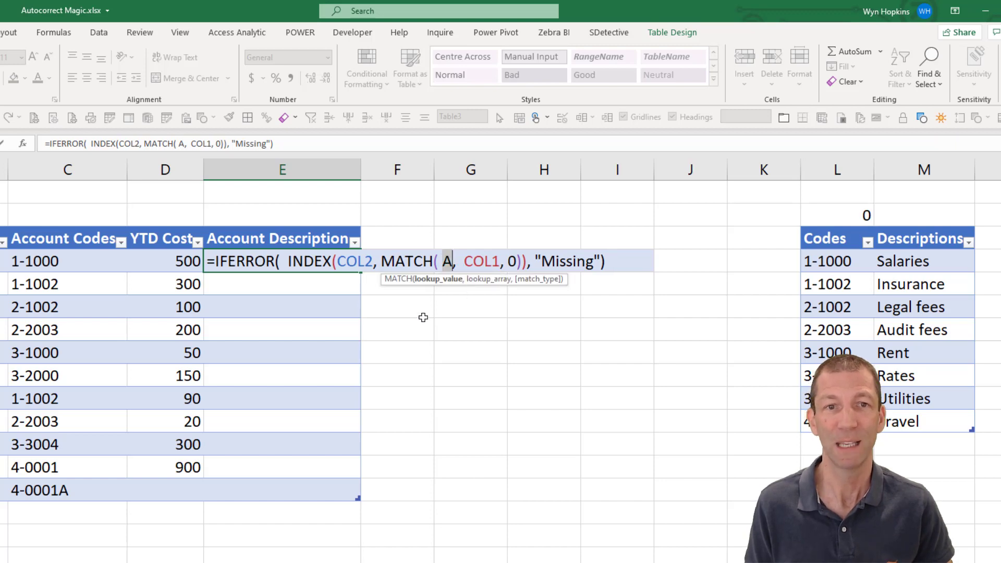
click(73, 258)
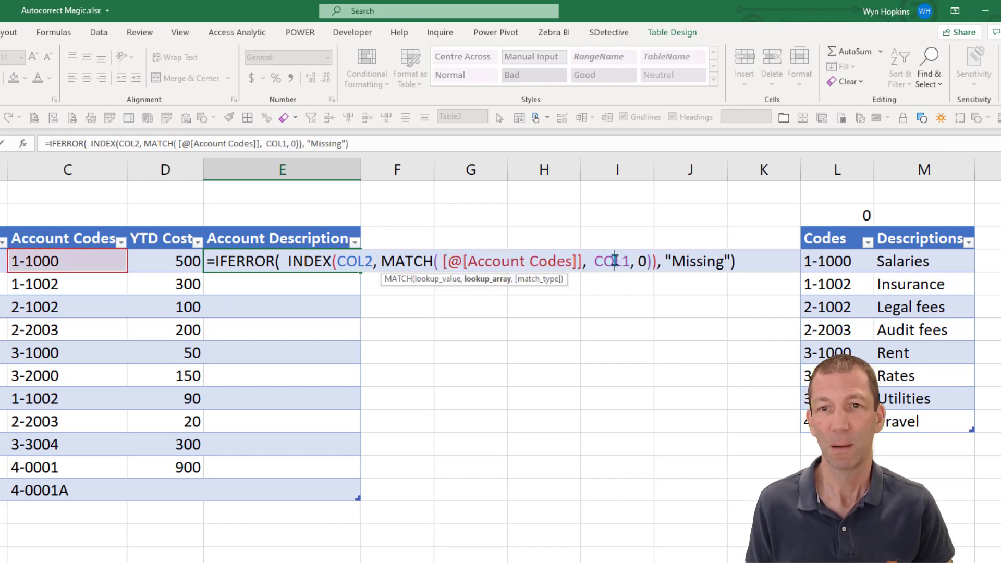
double_click(612, 261)
click(840, 229)
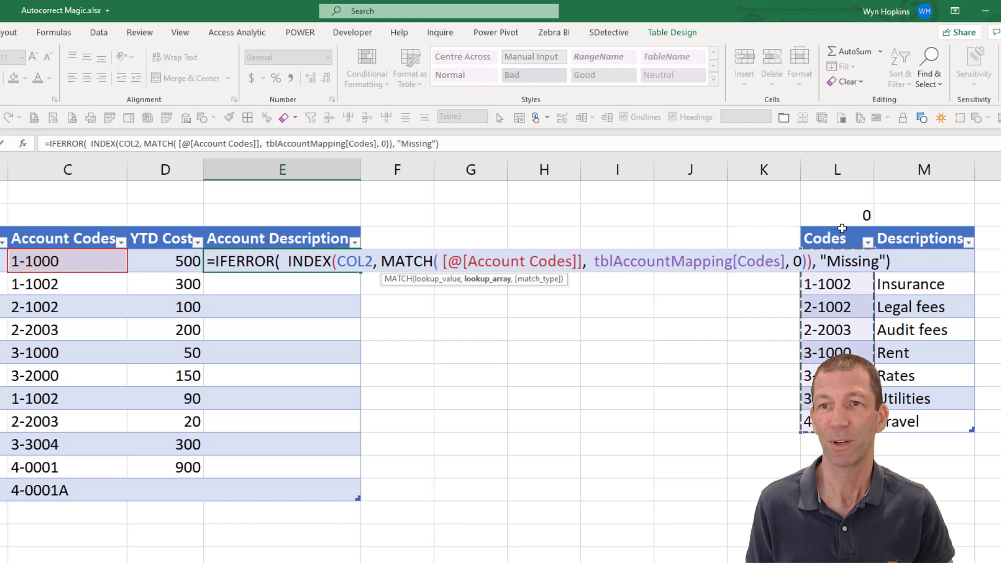
double_click(354, 260)
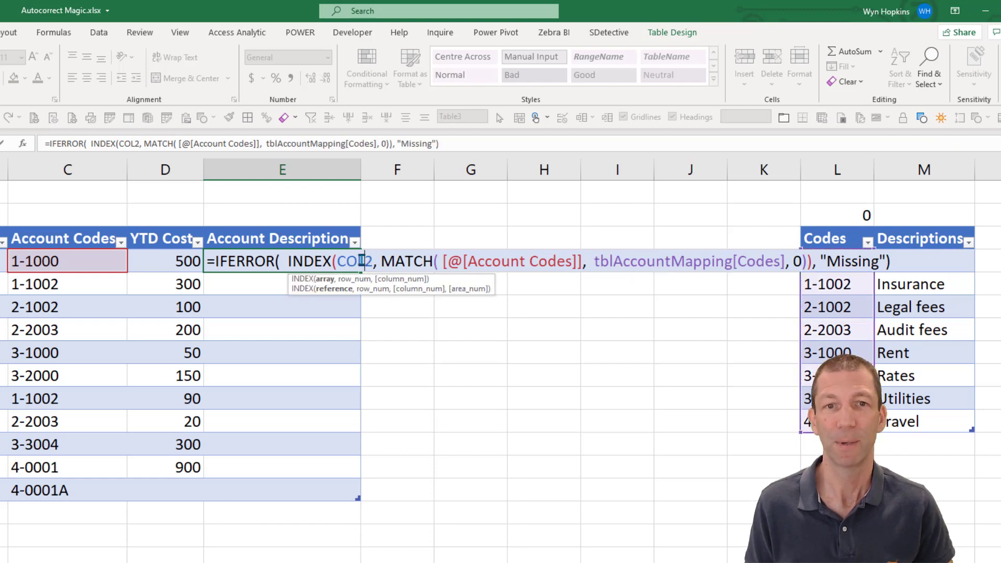
click(909, 229)
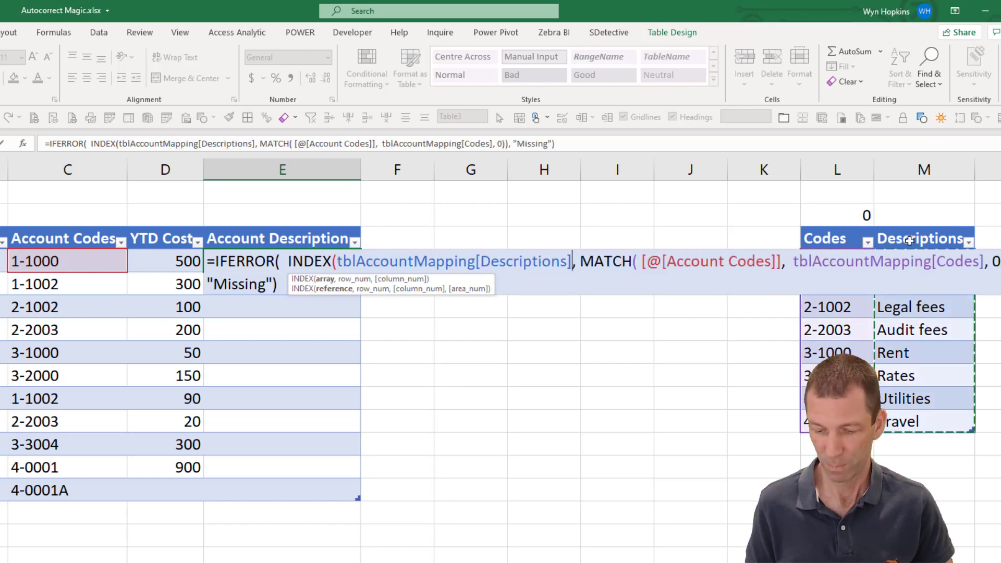
key(Return)
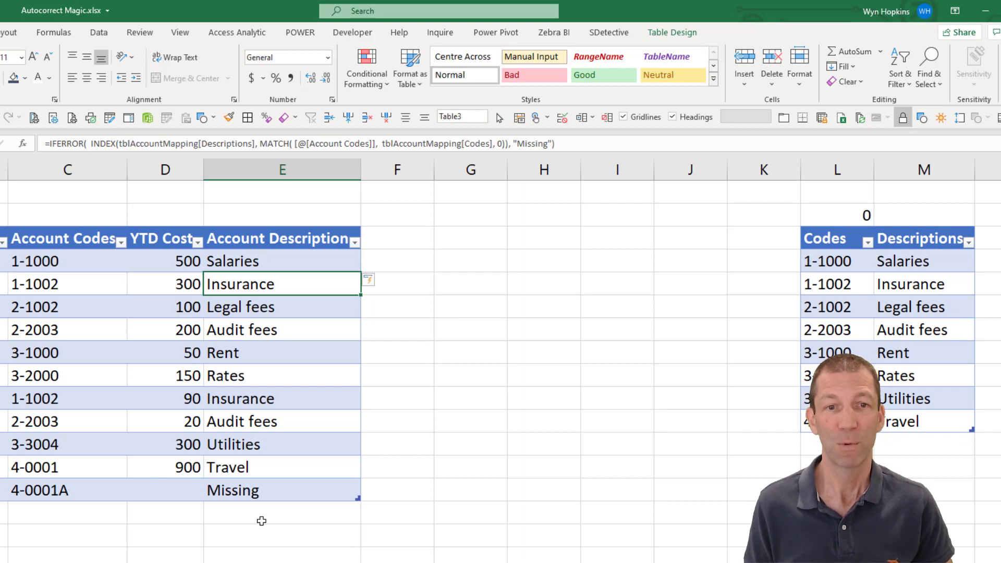
click(274, 490)
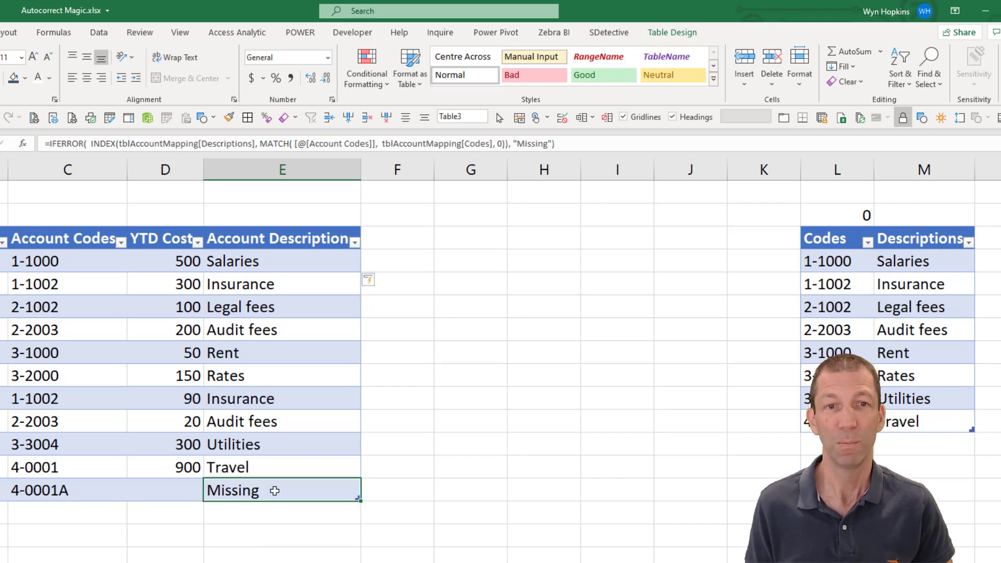
Step: Count 'Missing' Account Description entries with COUNTIF above the column and highlight non-zero results red
click(281, 215)
text(mmm)
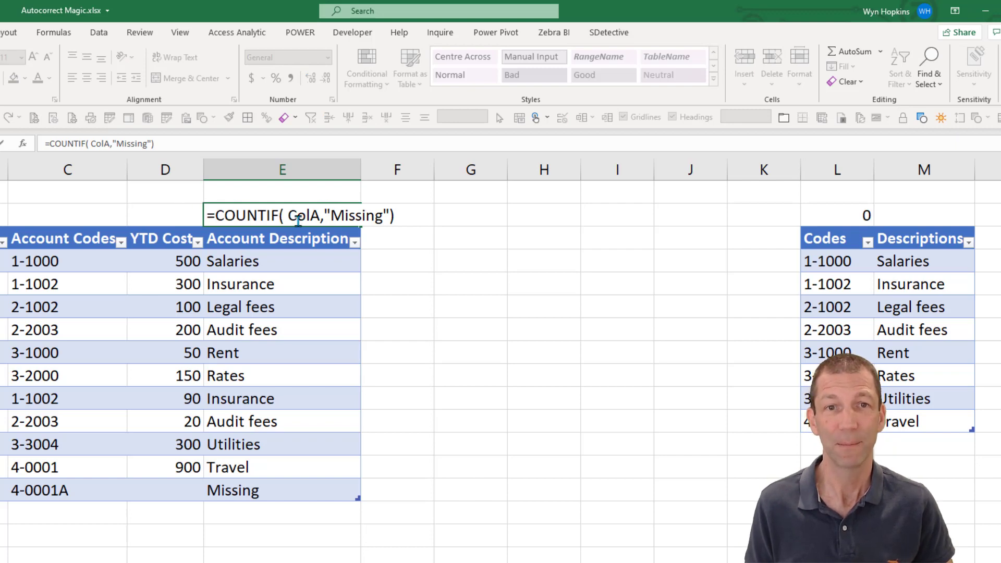
double_click(301, 215)
click(296, 329)
key(ctrl+space)
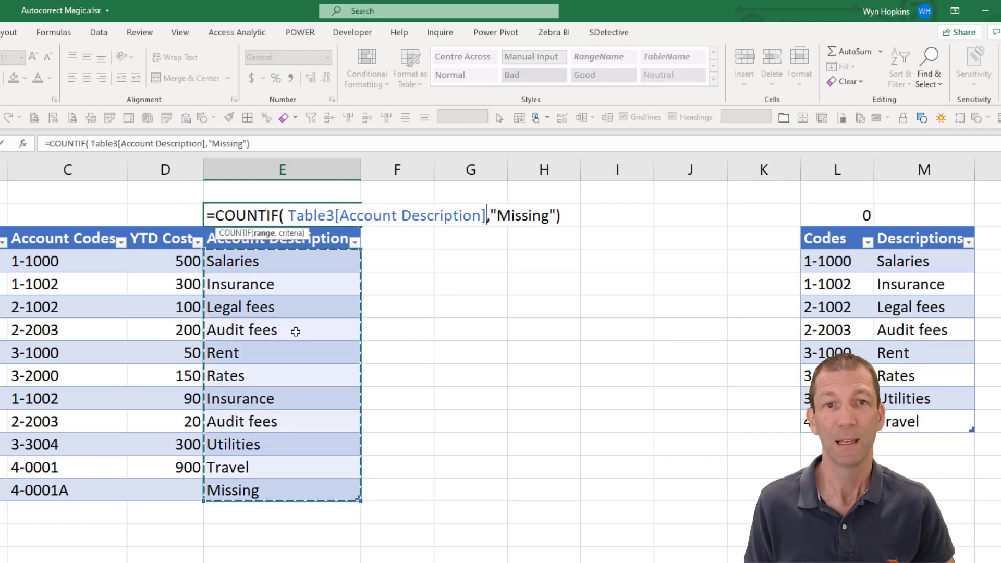
key(Return)
key(Up)
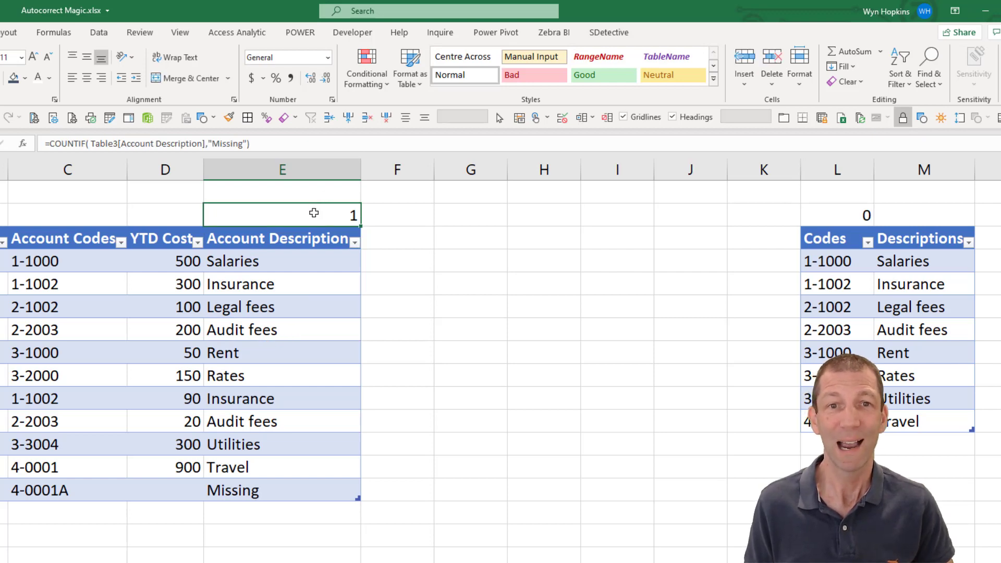
click(241, 33)
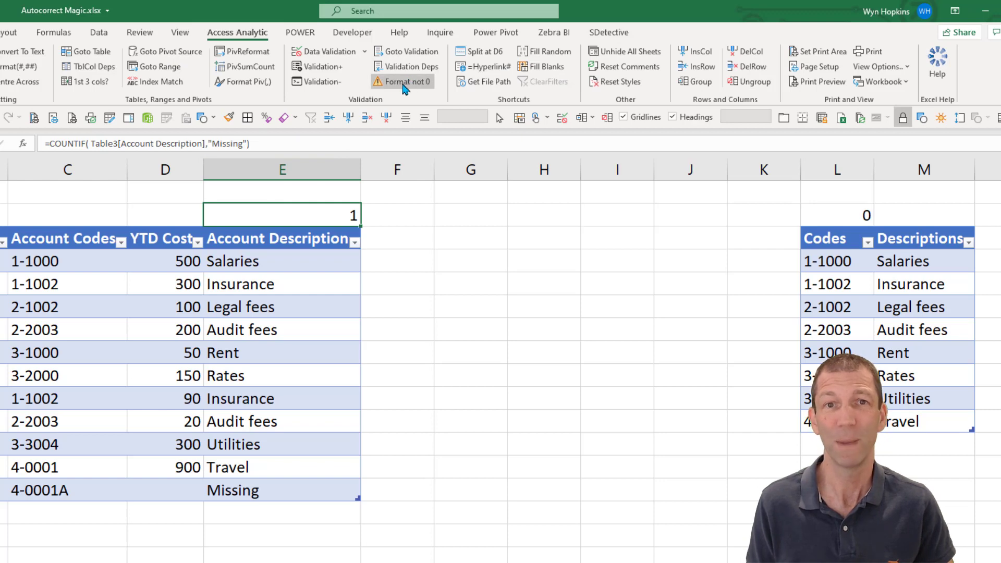
click(412, 83)
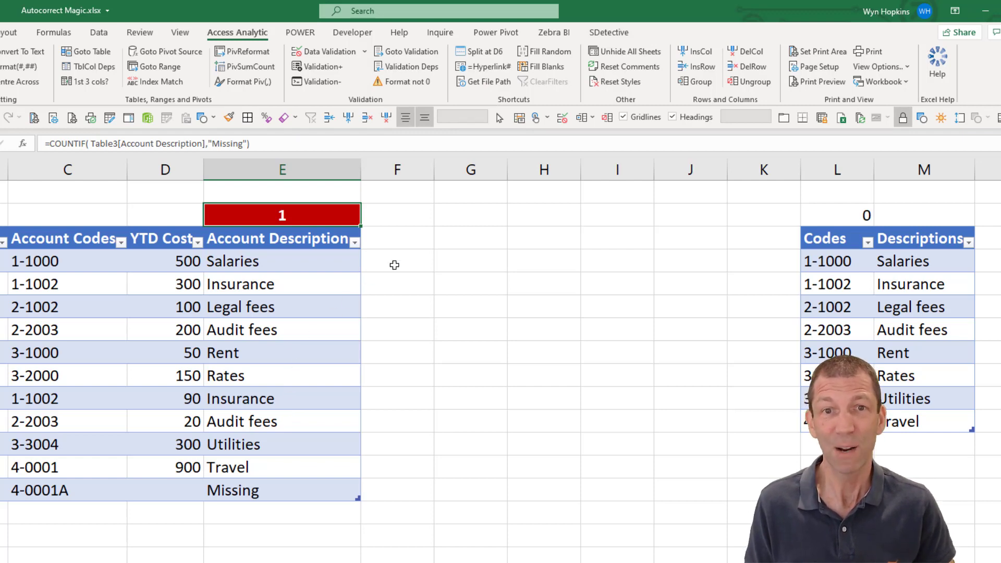
Step: Add an 'XLOOKUP' column header beside Account Description and widen column F
click(407, 239)
text(XL)
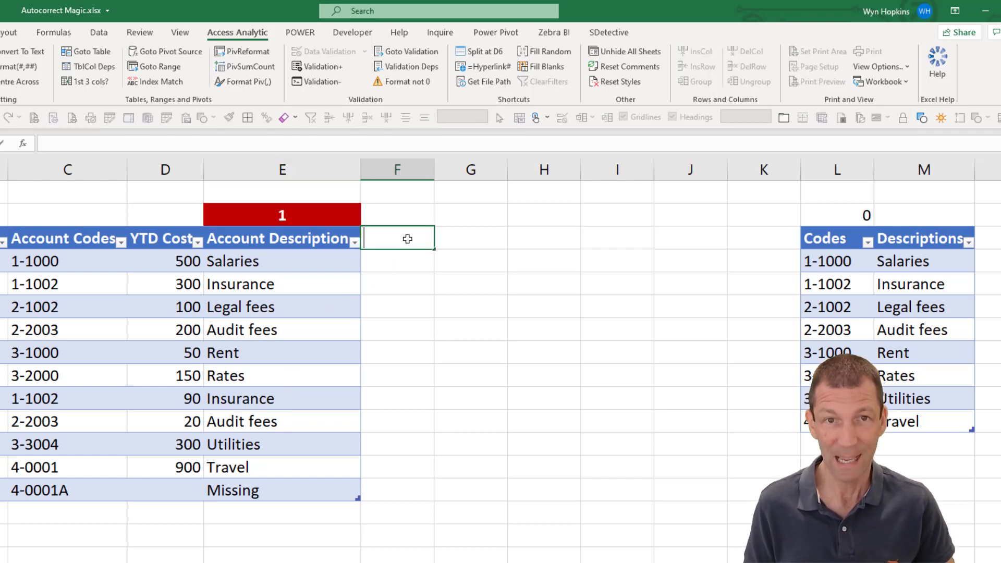
text(OOKUP)
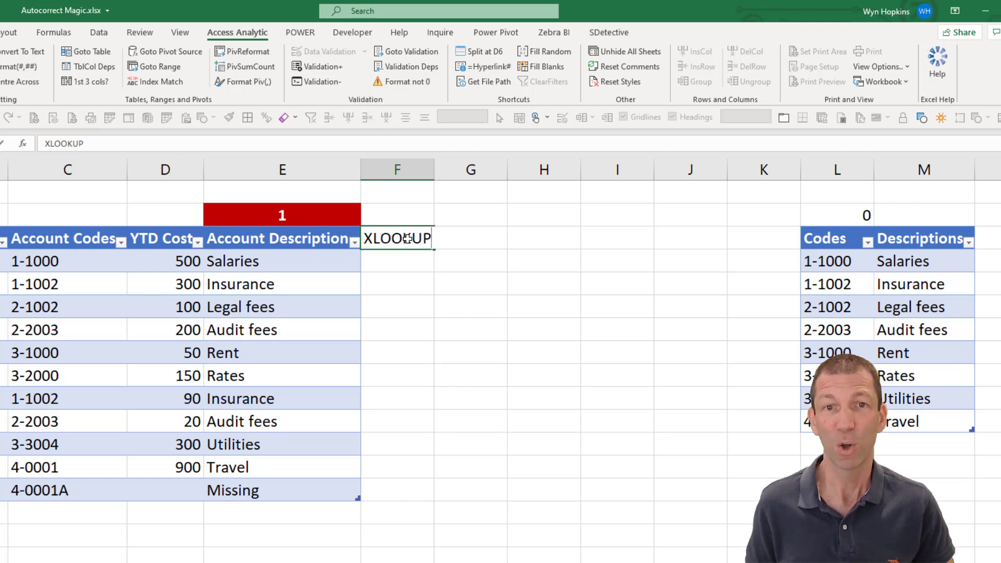
key(Return)
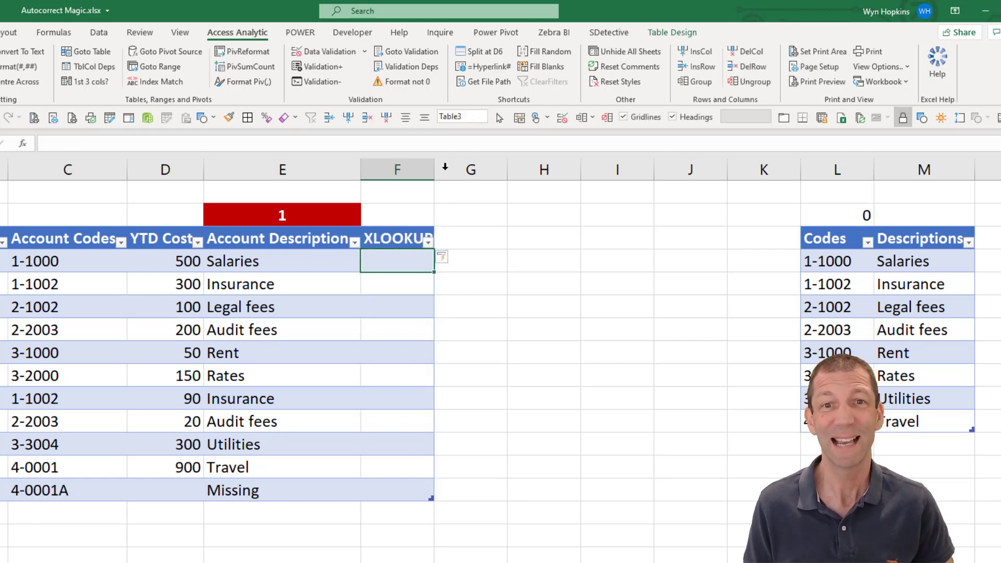
drag(433, 170, 462, 174)
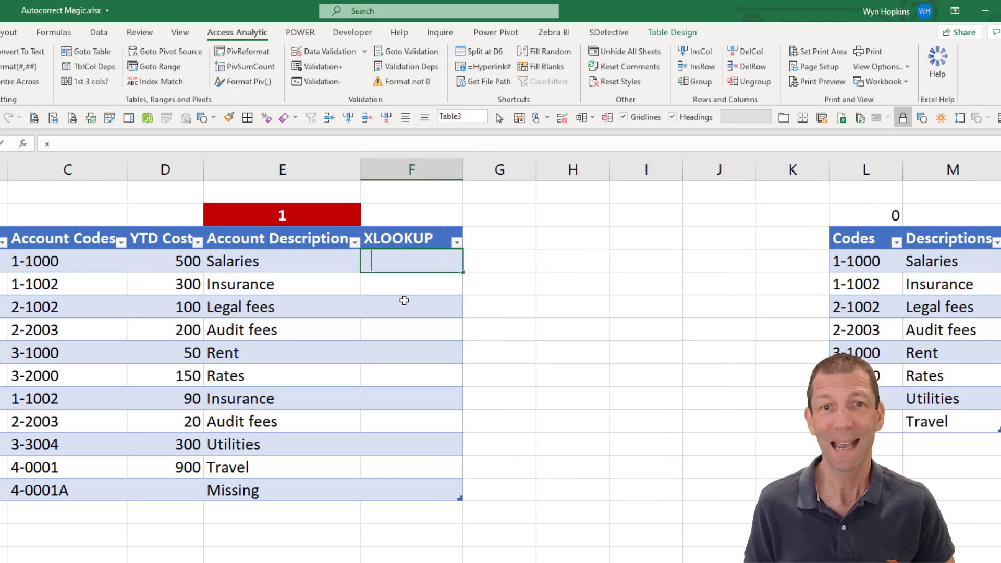
Step: Enter an XLOOKUP of each account code against tblAccountMapping Codes, returning Descriptions
text(xx)
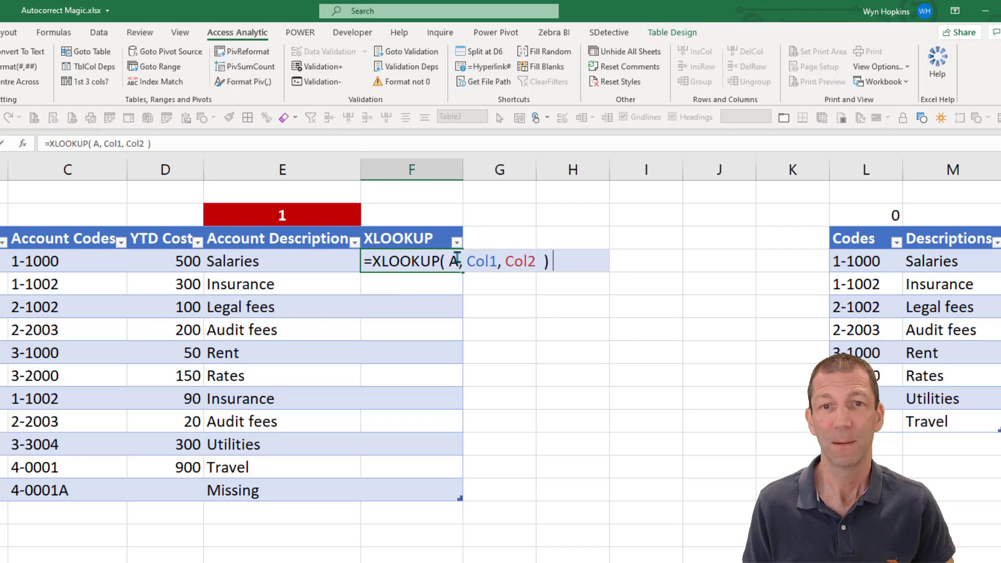
double_click(453, 261)
click(74, 264)
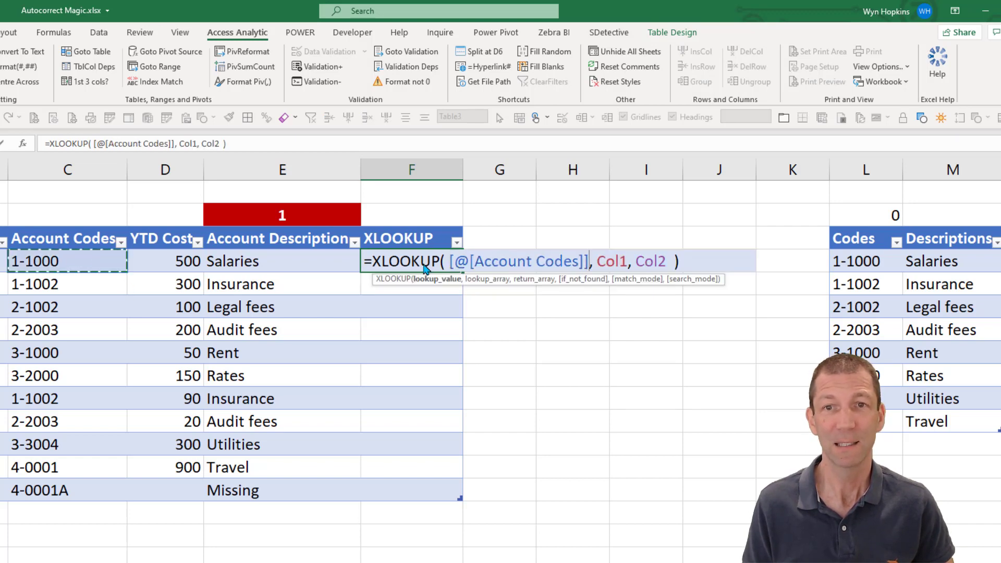
double_click(613, 260)
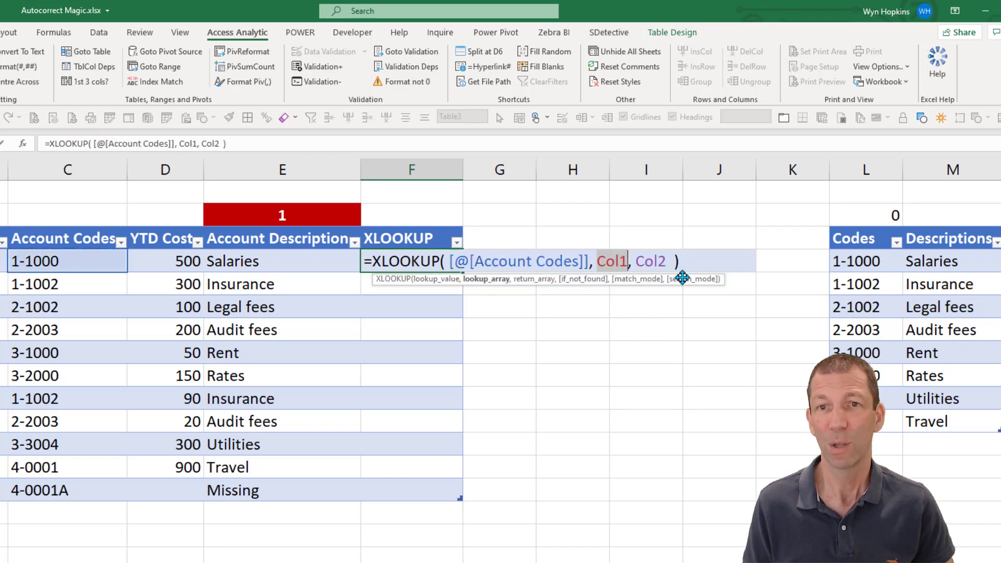
click(868, 227)
double_click(821, 261)
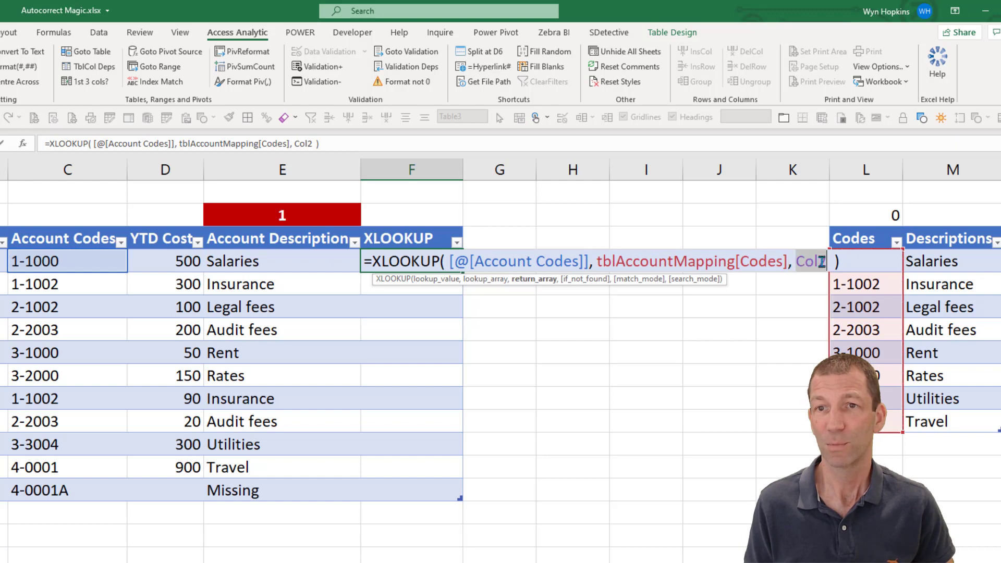
click(960, 228)
key(Return)
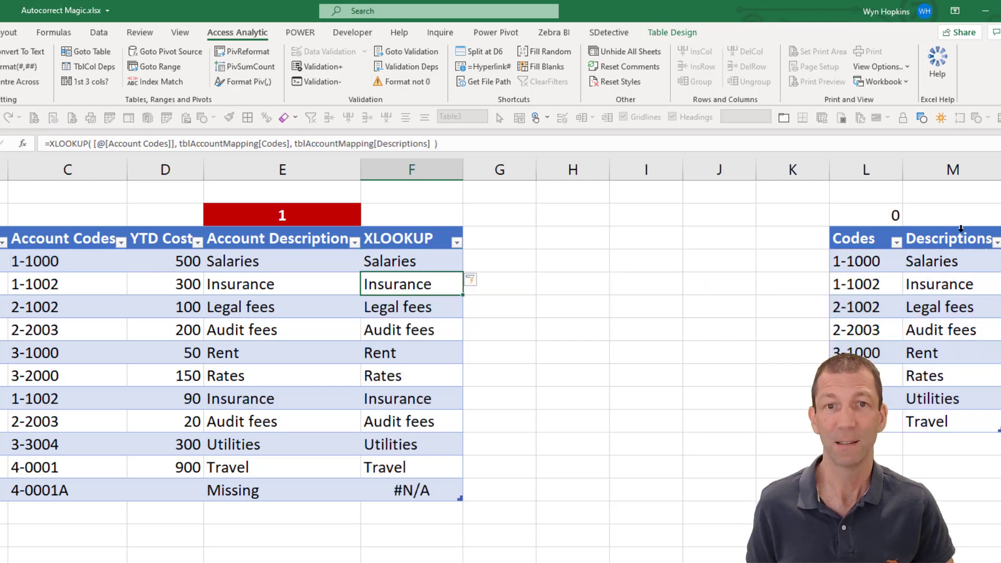
Step: Clear the trial results from the XLOOKUP column
key(Up)
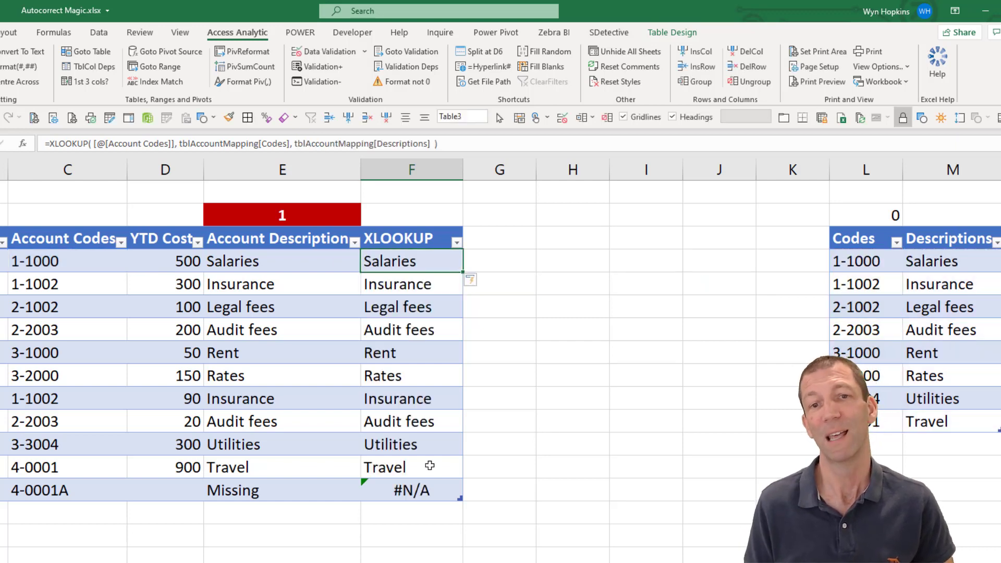
key(ctrl+space)
key(Delete)
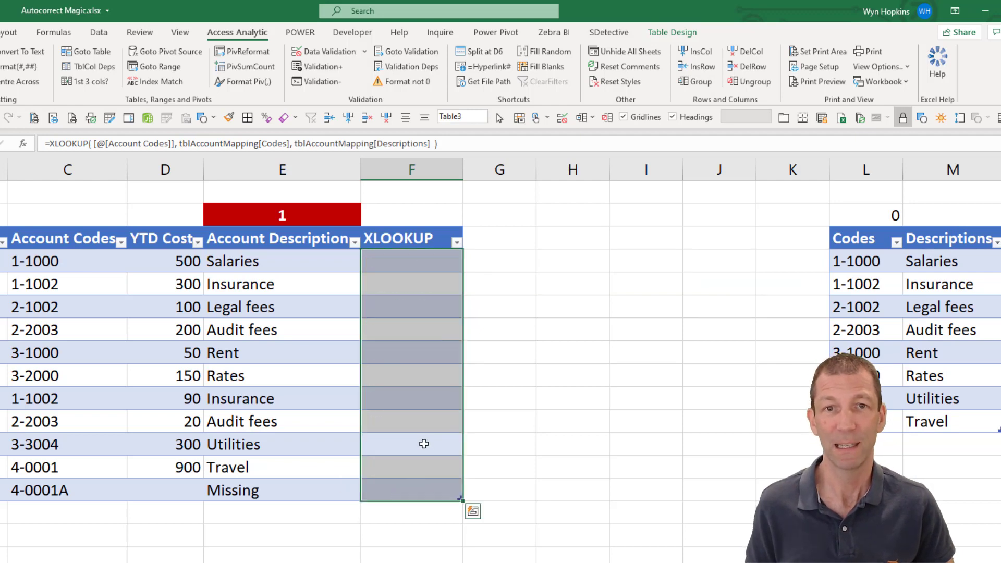
key(Up)
key(Up)
key(Up)
key(Up)
key(Up)
key(Up)
key(Up)
key(Up)
key(Up)
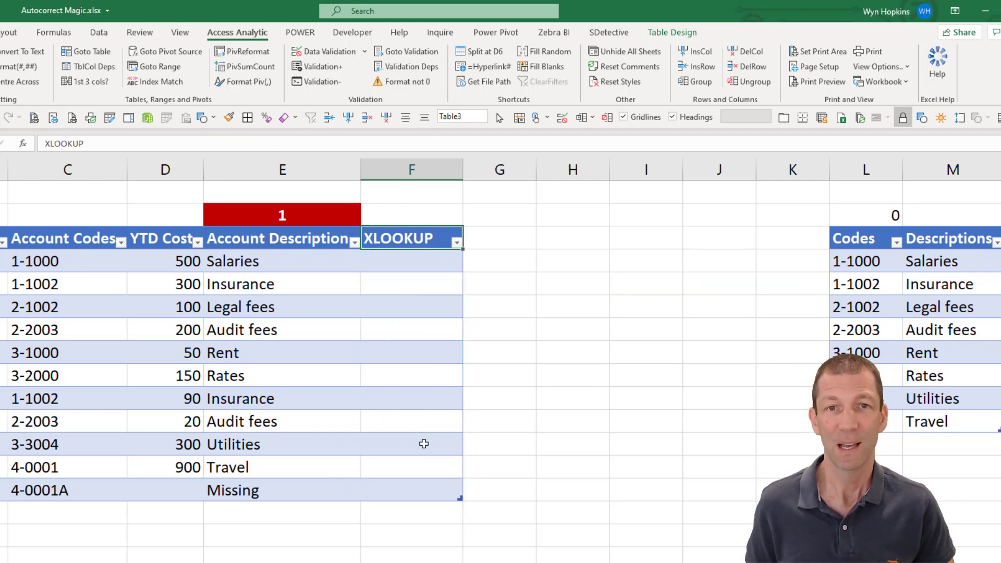
Step: Enter an XLOOKUP of account codes into tblAccountMapping[Codes] and [Descriptions], with a Missing fallback
key(Down)
key(F2)
text(xx)
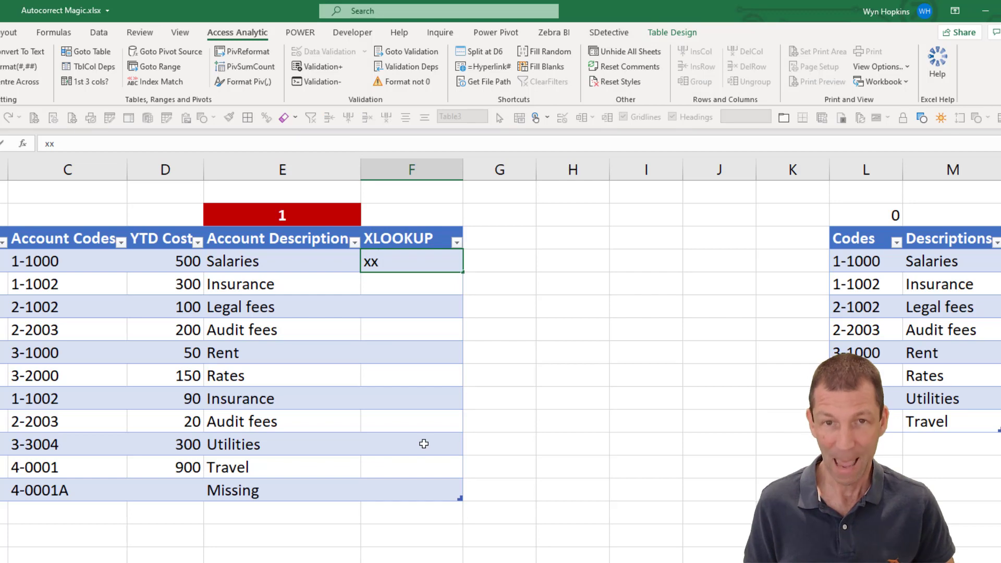
text(m)
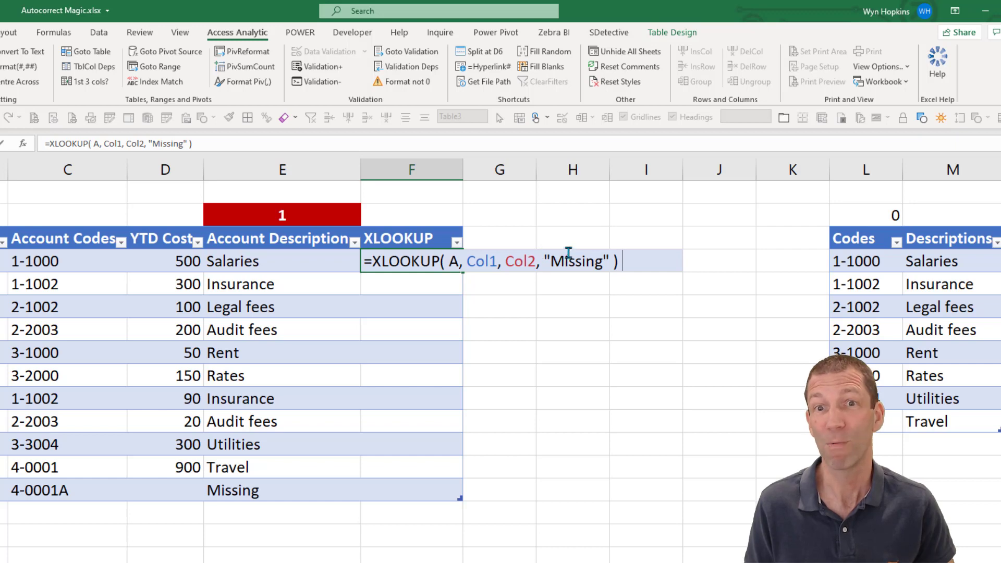
double_click(454, 261)
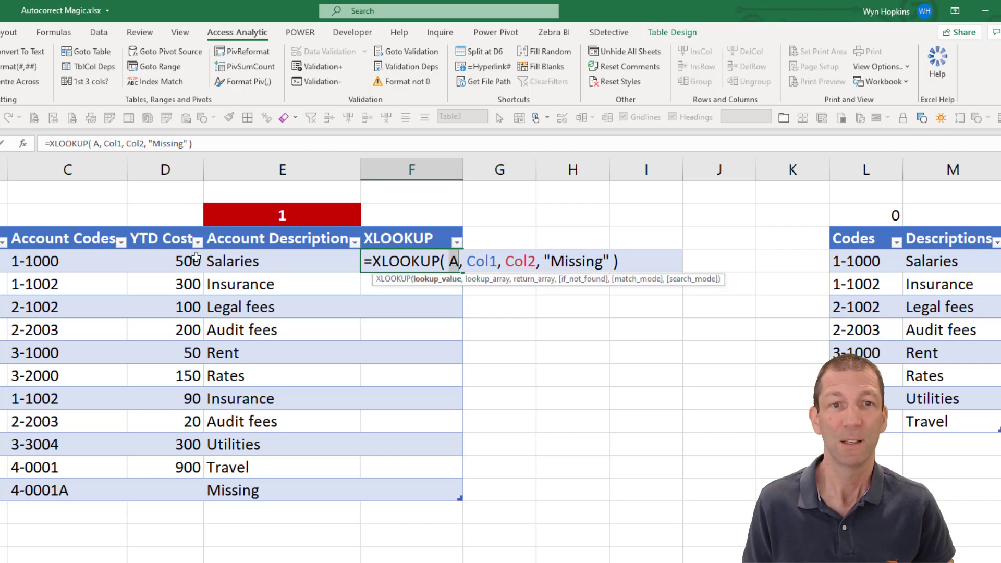
click(61, 262)
double_click(610, 261)
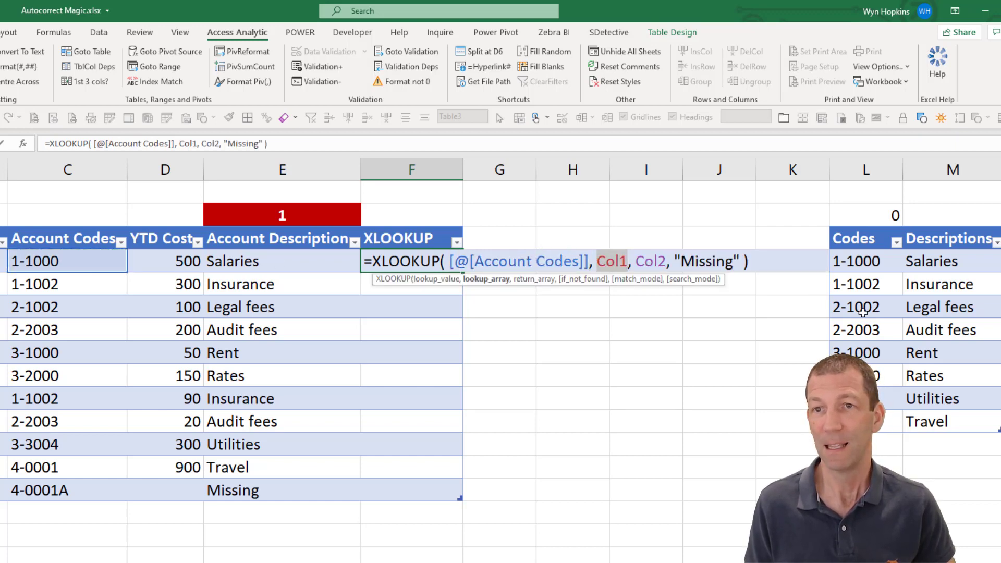
click(855, 229)
double_click(809, 260)
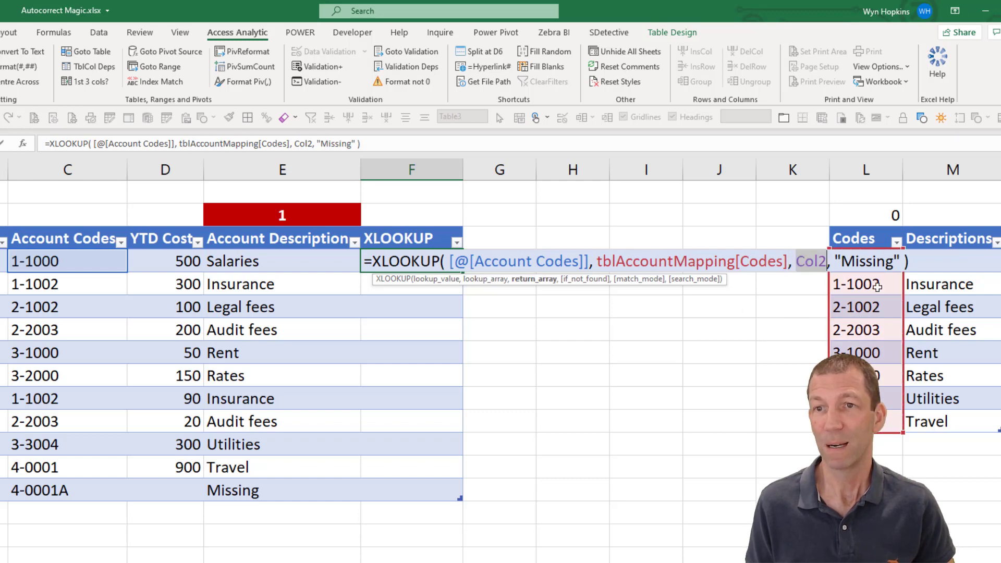
click(963, 317)
key(ctrl+space)
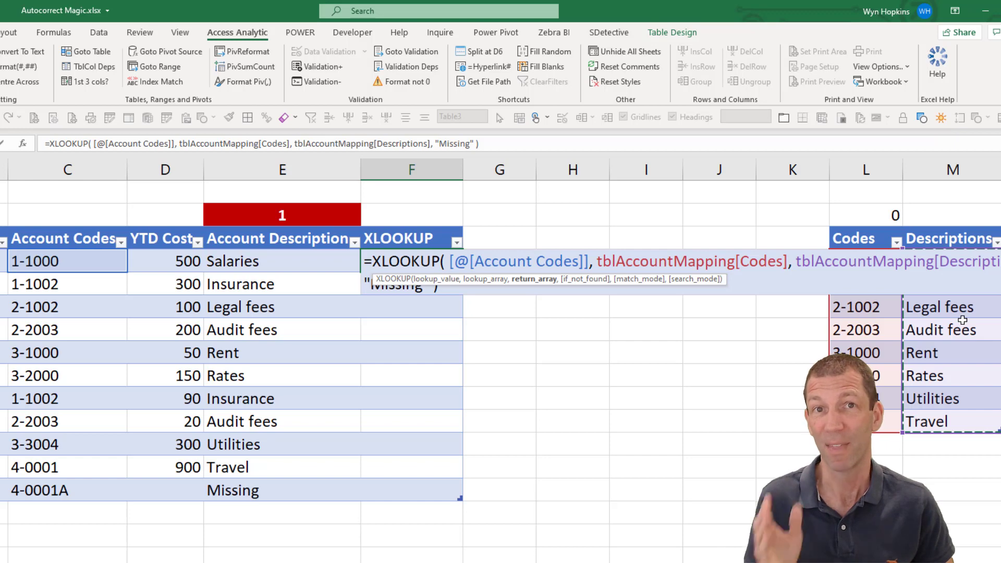
key(ctrl+Return)
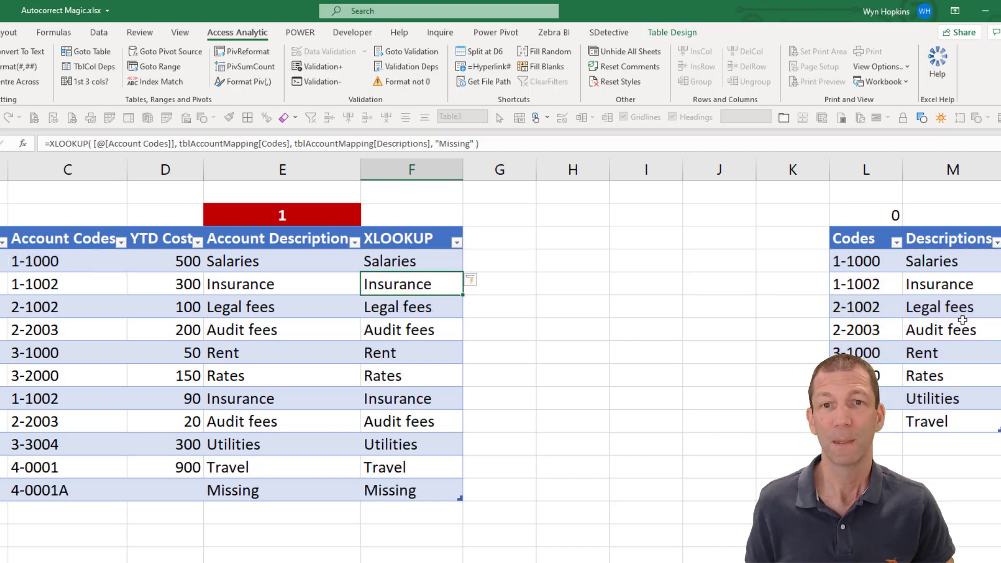